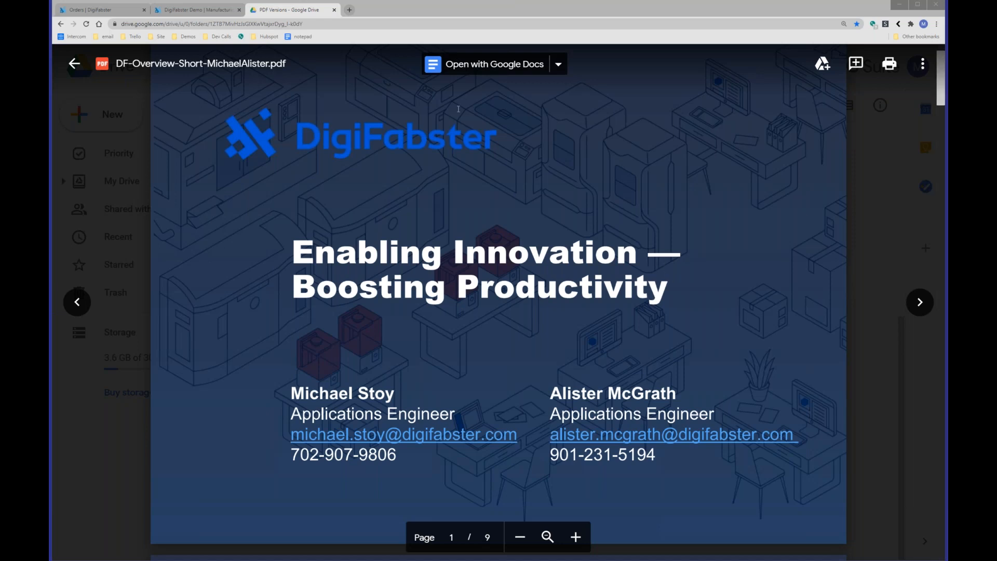
- Close the overview PDF and examine the CNC Cutter quote options for the switch (1).dxf part
click(334, 9)
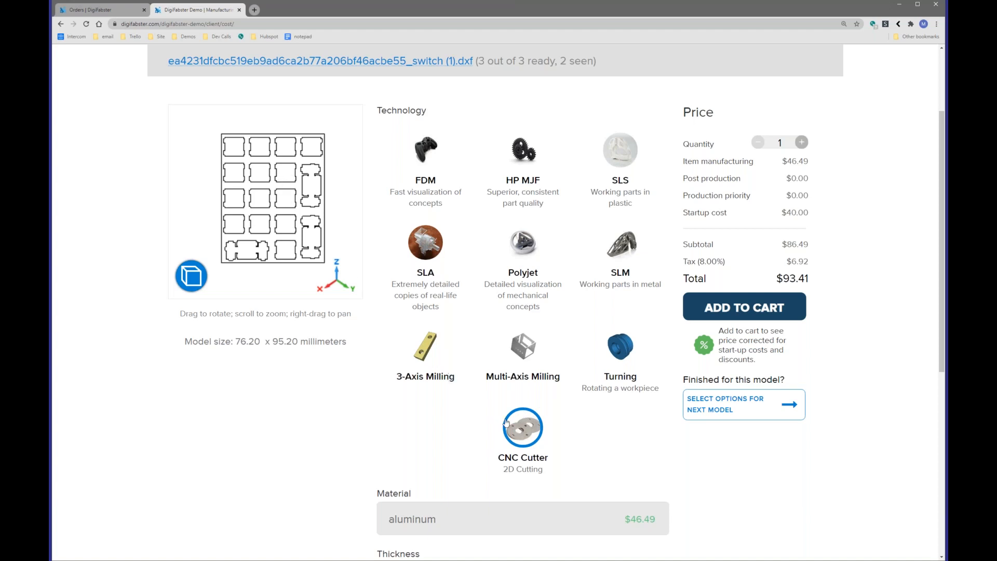
scroll(528, 421, down, 1)
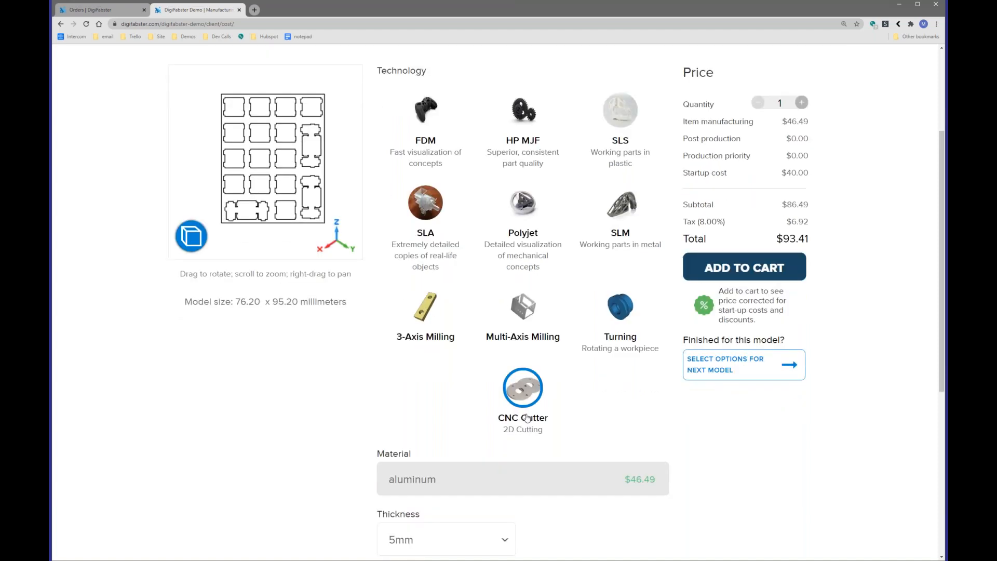
scroll(528, 417, down, 3)
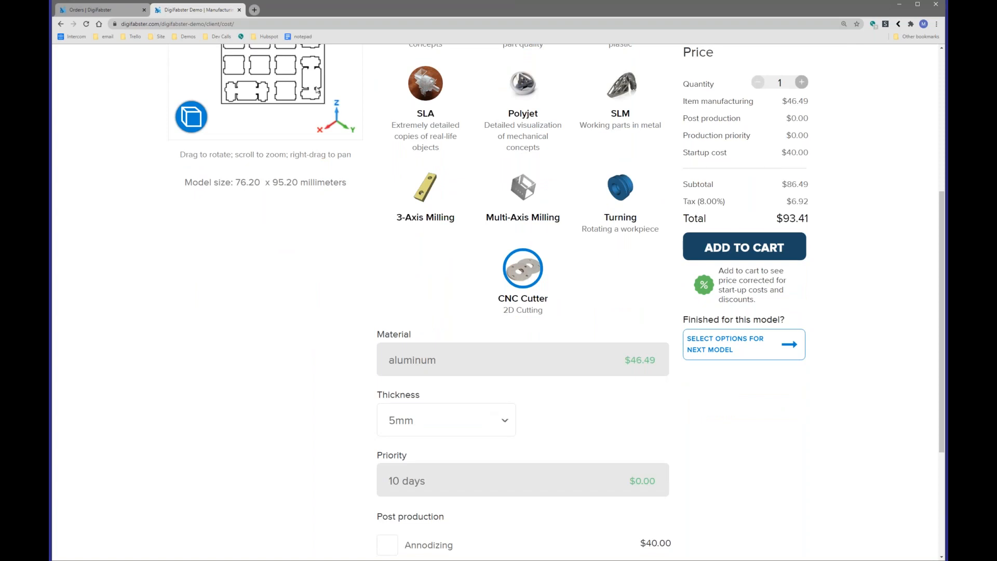
scroll(559, 316, up, 3)
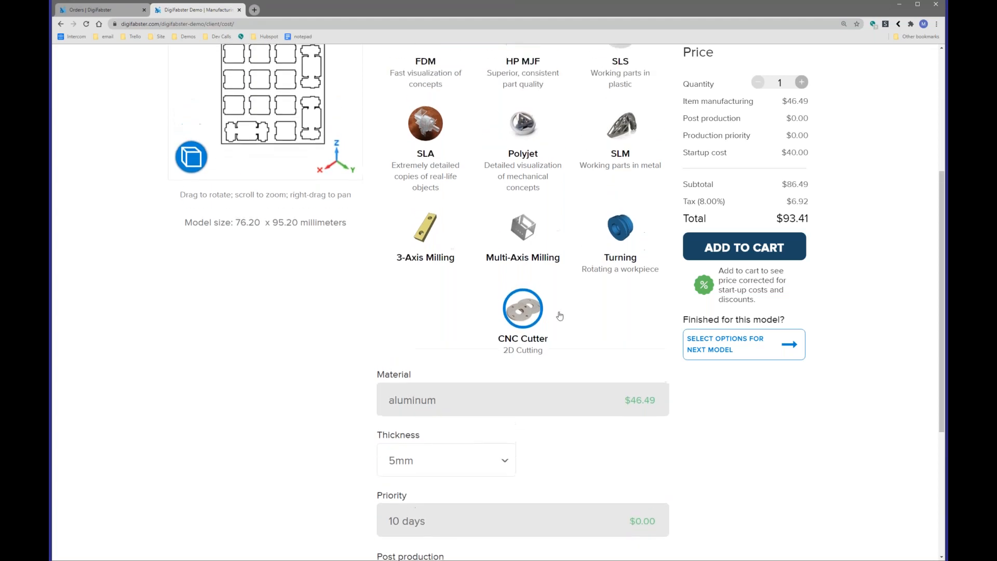
scroll(304, 164, down, 4)
scroll(318, 194, up, 4)
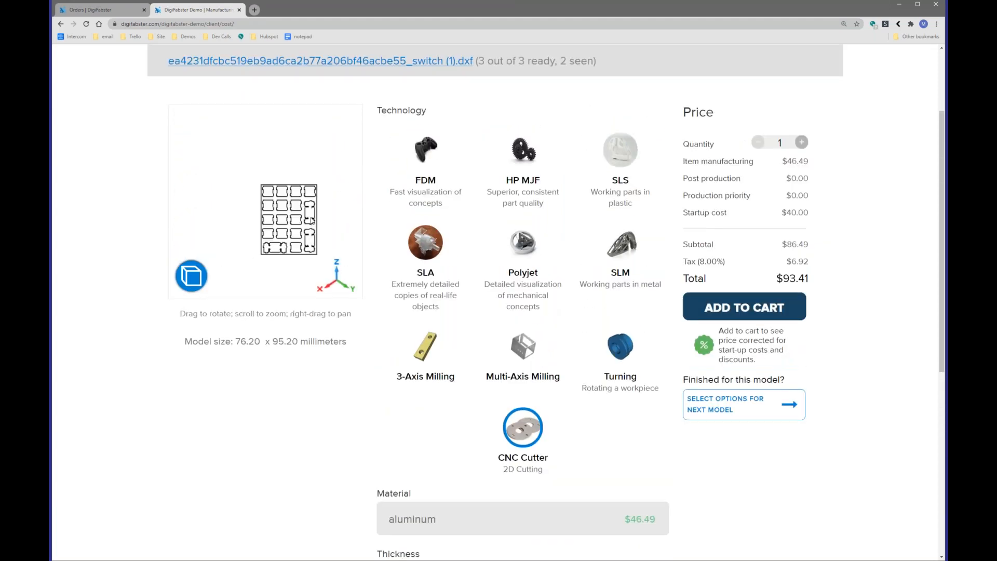
scroll(559, 353, down, 4)
- Set the thickness of the CNC-cut aluminum DXF part to 20mm and add it to the cart
click(445, 392)
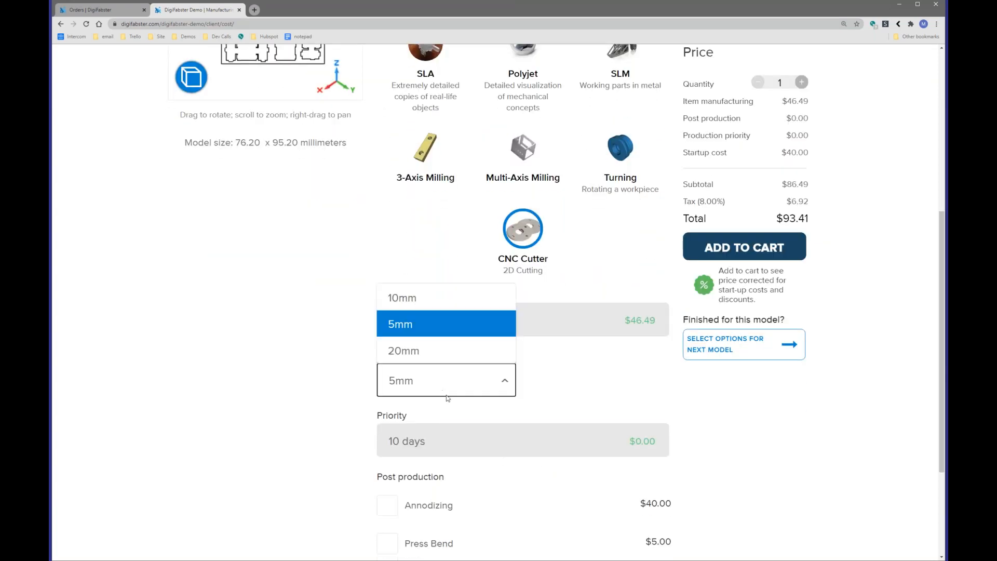
click(439, 357)
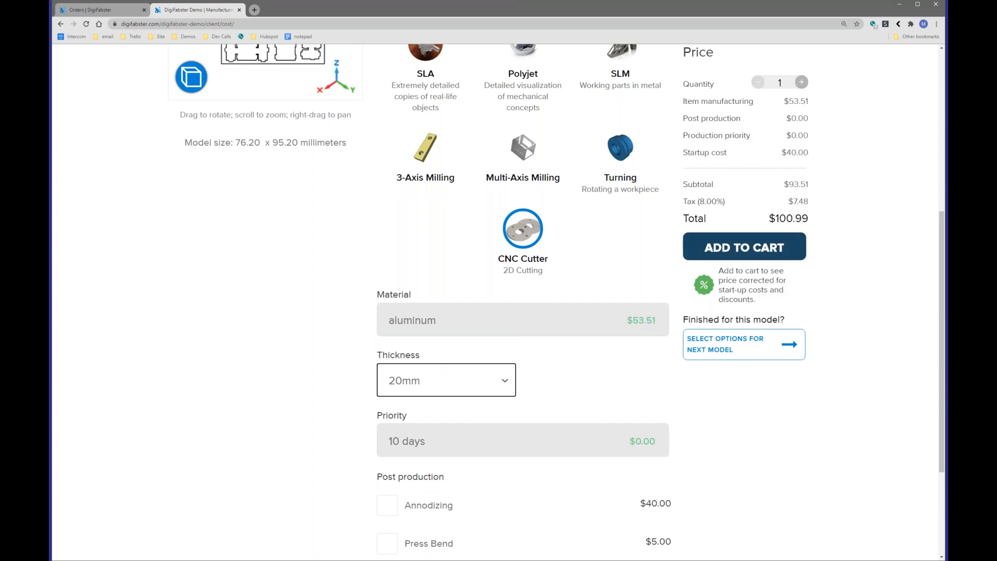
click(762, 253)
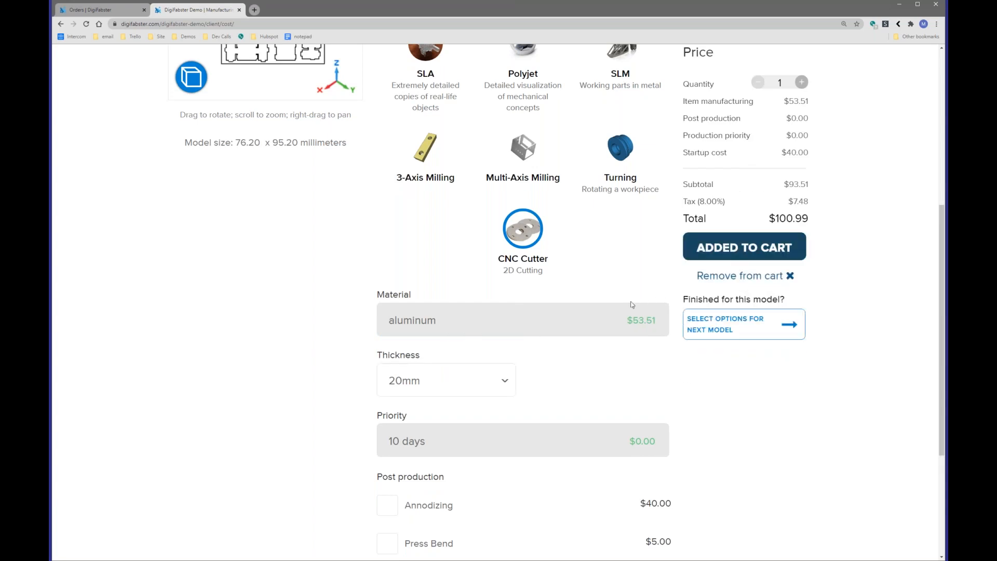
- Switch the quote to the 3 axis machine.step model and choose 3-Axis Milling as its manufacturing technology
scroll(559, 309, up, 4)
click(302, 62)
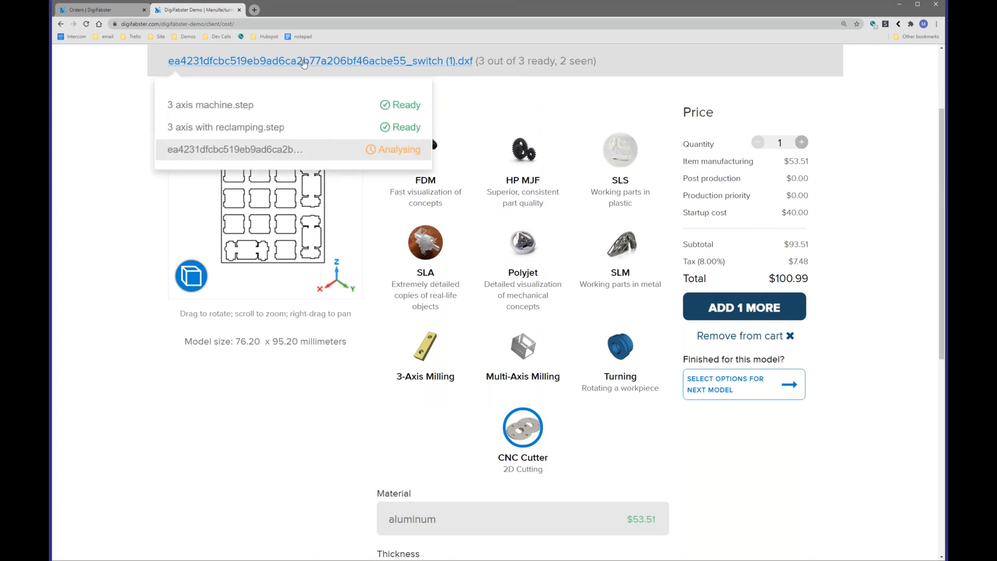
click(285, 112)
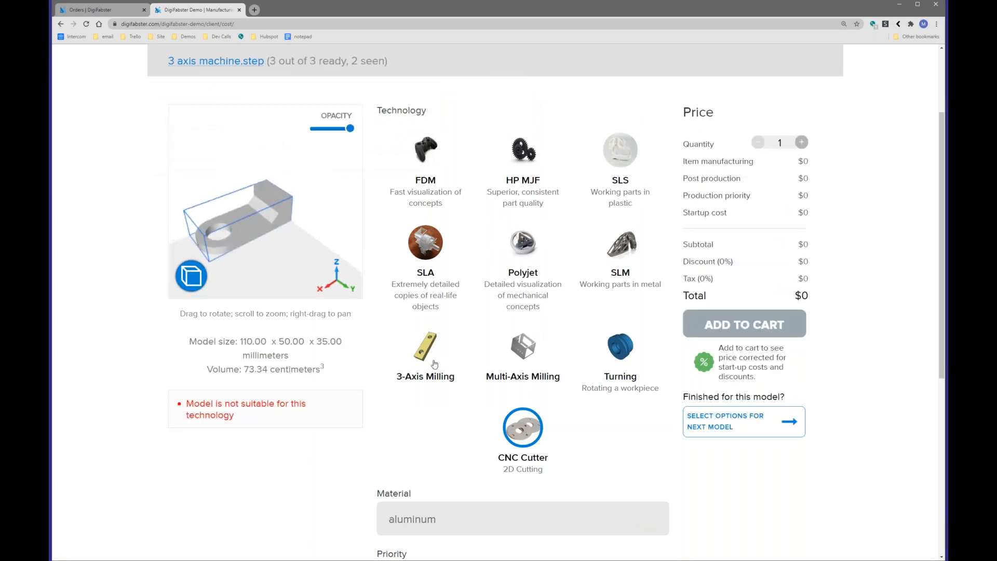
click(431, 362)
scroll(281, 254, up, 4)
drag(278, 253, 298, 231)
scroll(298, 232, down, 4)
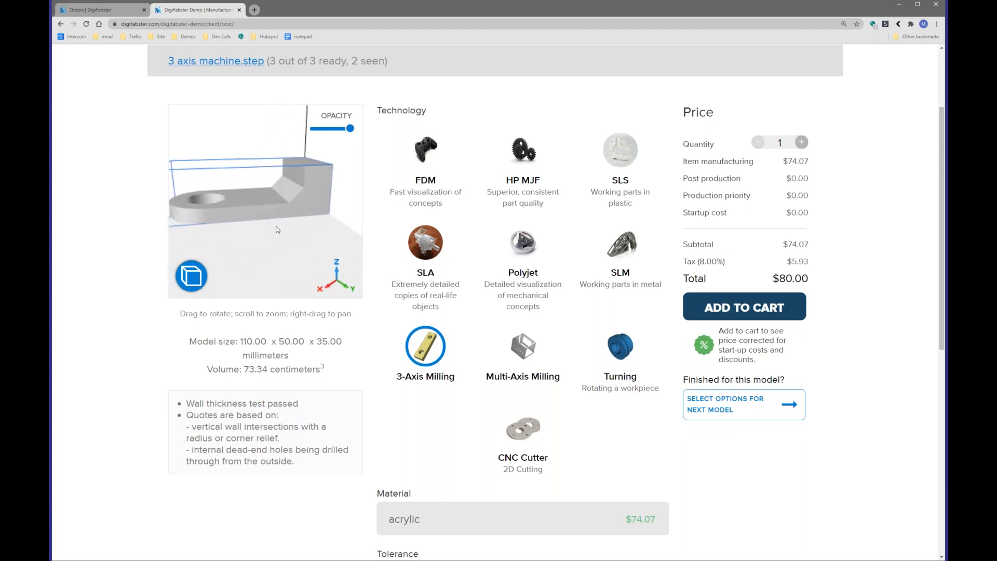
drag(297, 229, 304, 234)
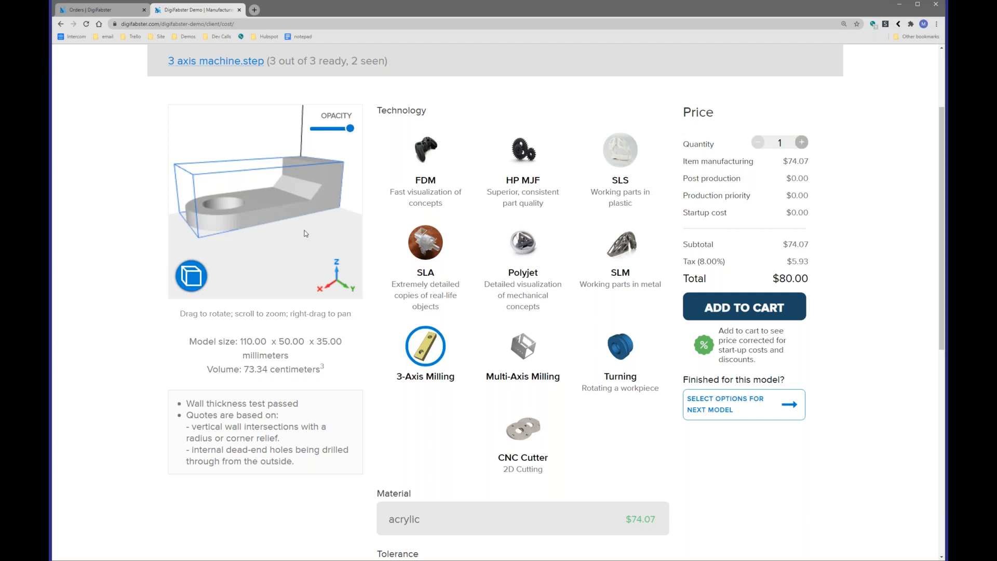
drag(302, 214, 307, 215)
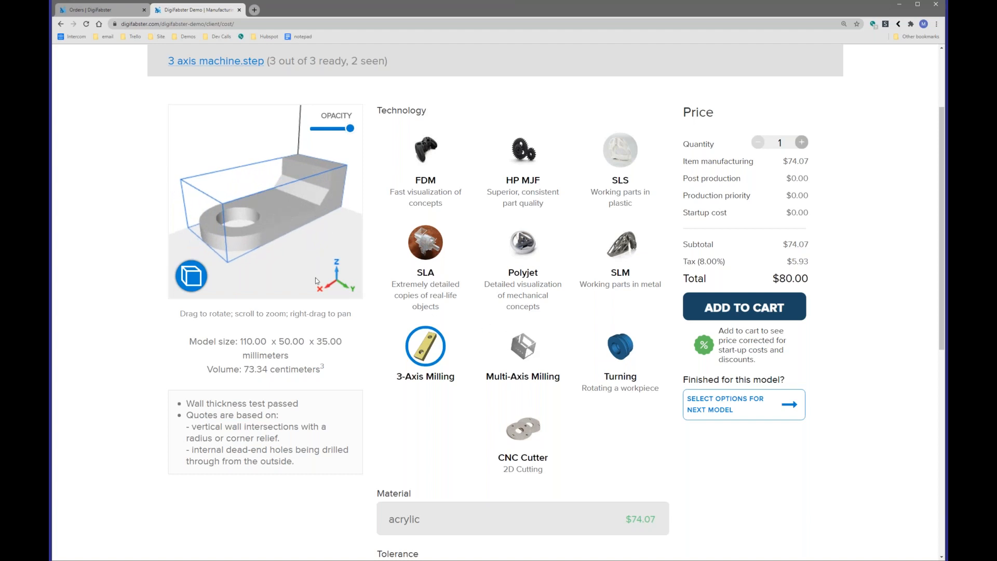
drag(304, 206, 292, 204)
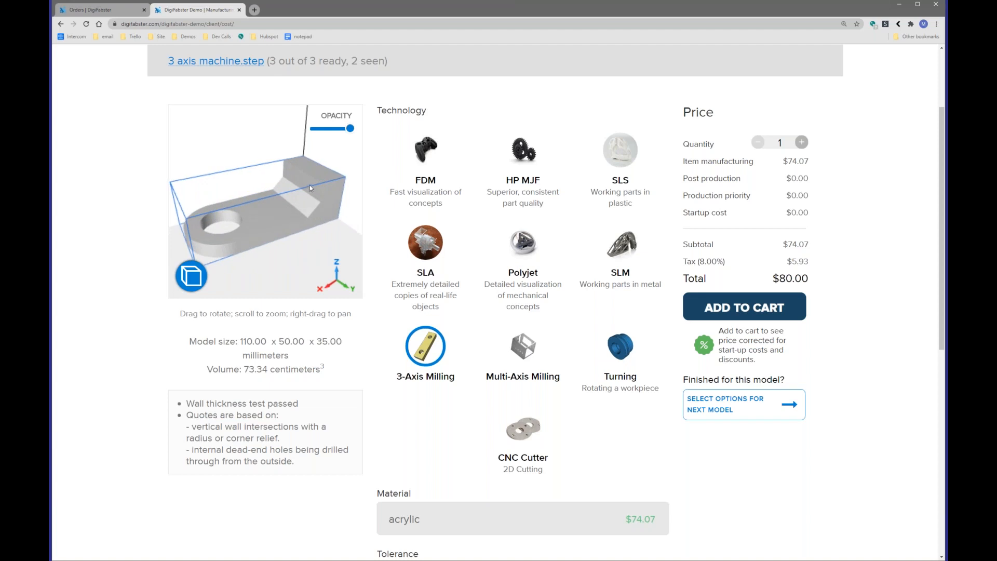
- Switch to the 3 axis with reclamping.step model and choose Multi-Axis Milling as its manufacturing technology
click(214, 62)
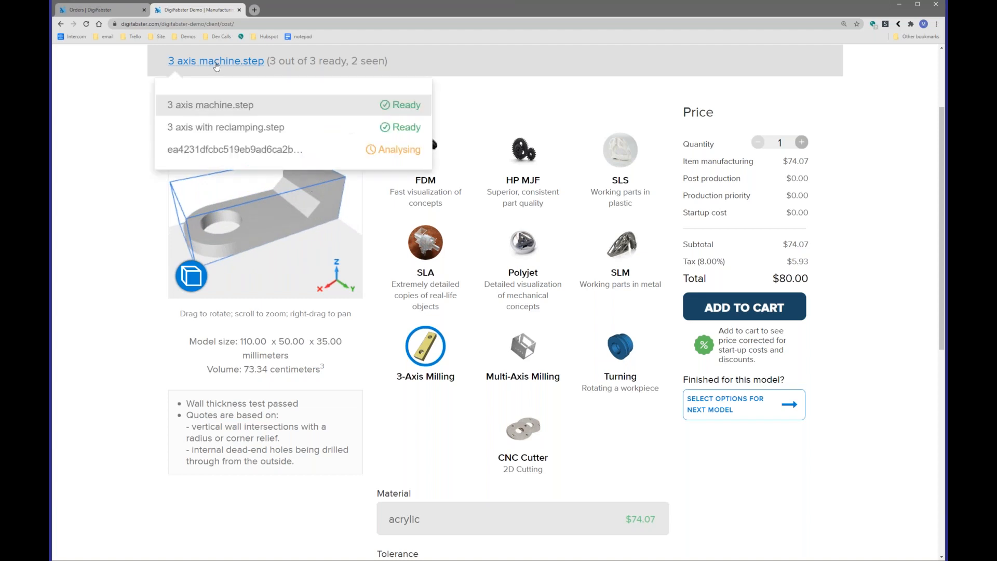
click(256, 127)
scroll(267, 207, up, 5)
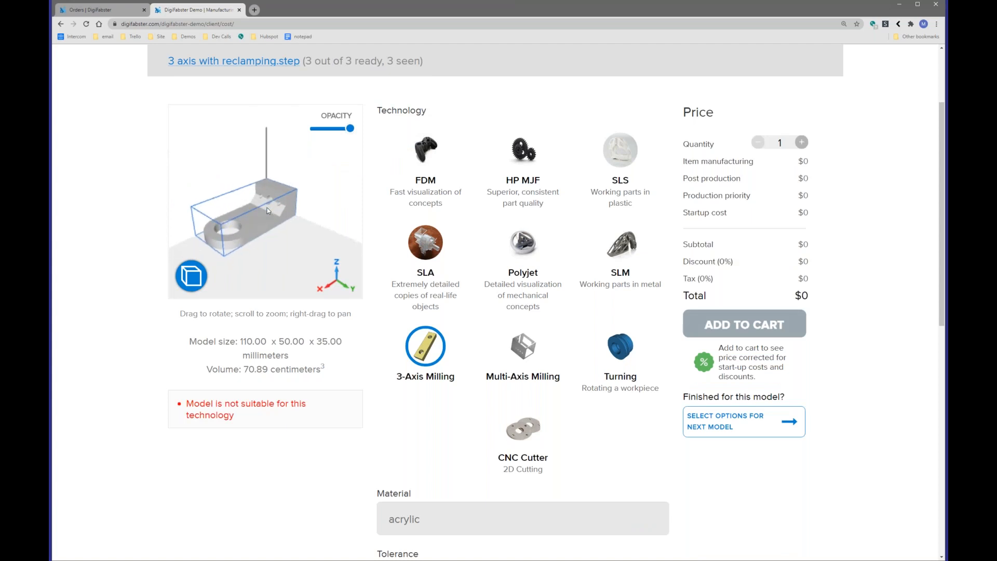
scroll(282, 215, up, 2)
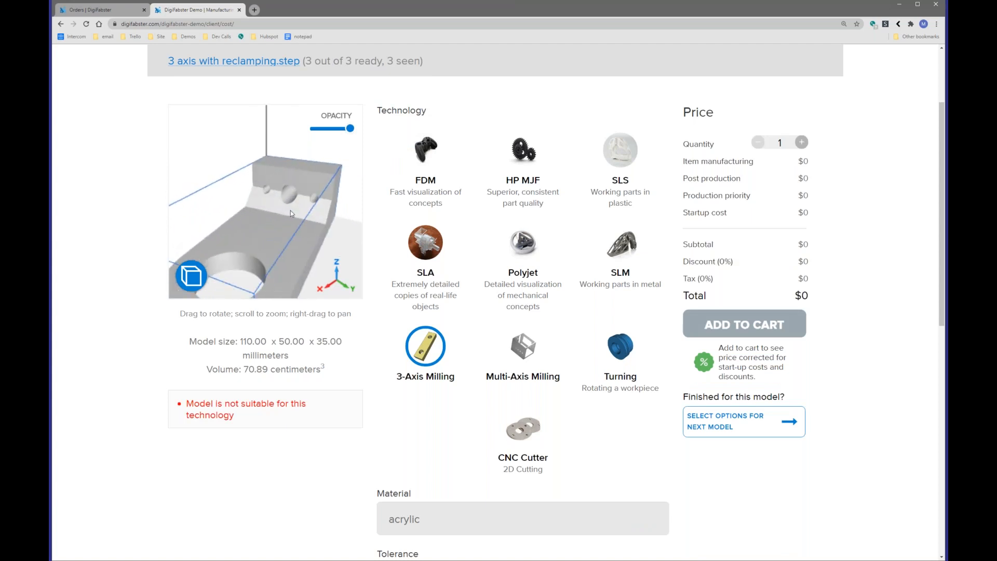
scroll(317, 205, up, 3)
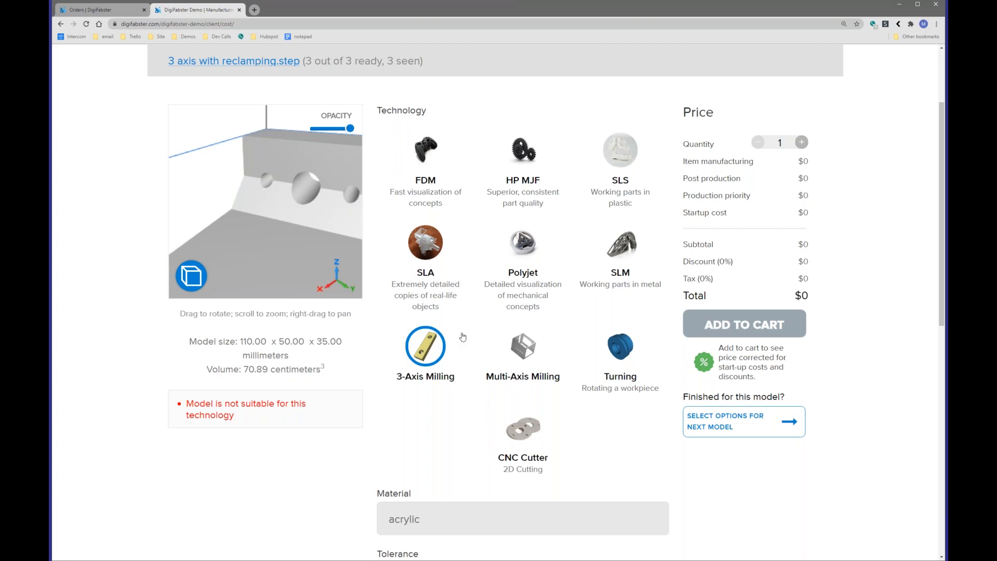
click(518, 349)
scroll(312, 225, down, 5)
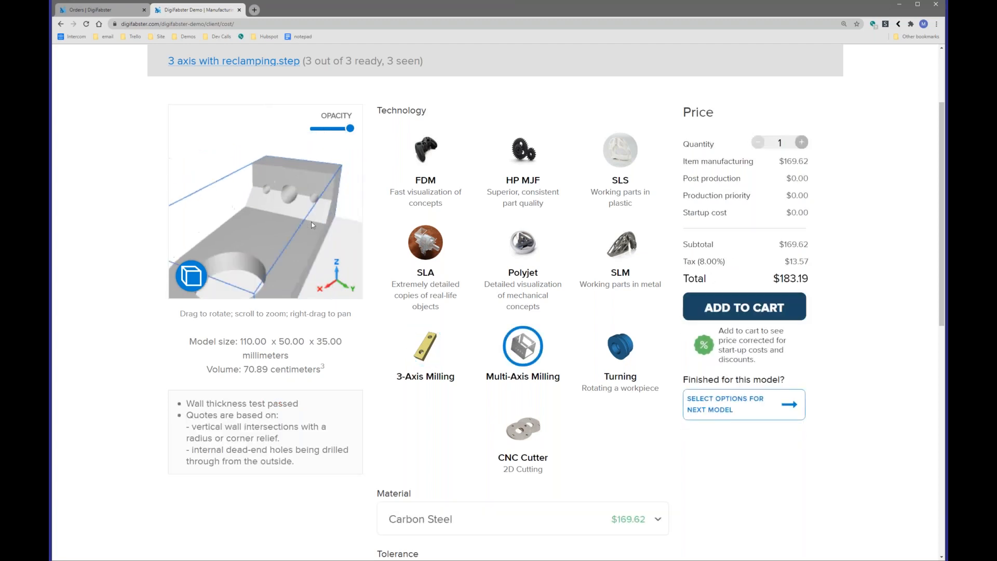
drag(295, 223, 283, 218)
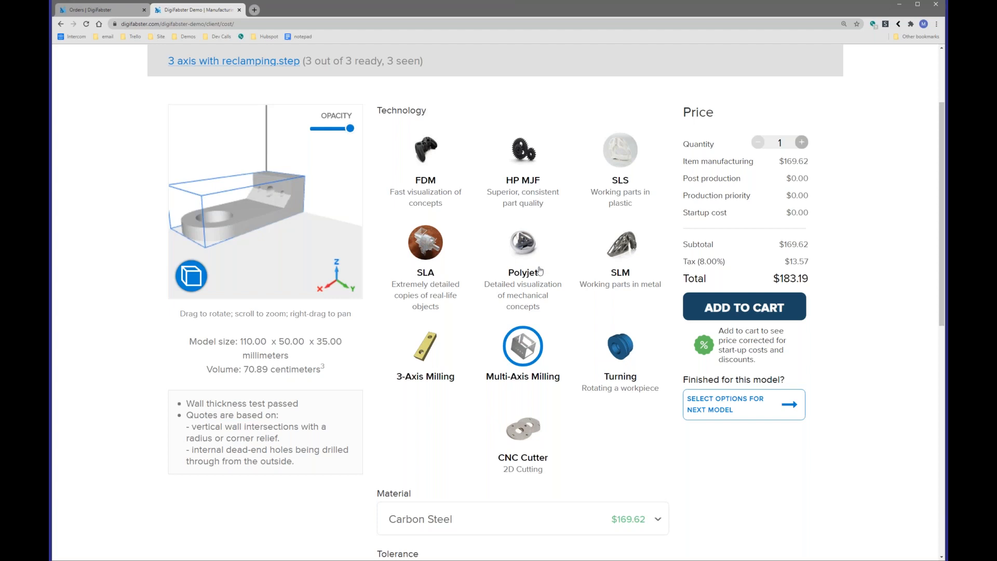
- Set the reclamping part's material to Aluminum 7075 and its tolerance to -1...+0
scroll(540, 271, down, 4)
scroll(540, 271, down, 2)
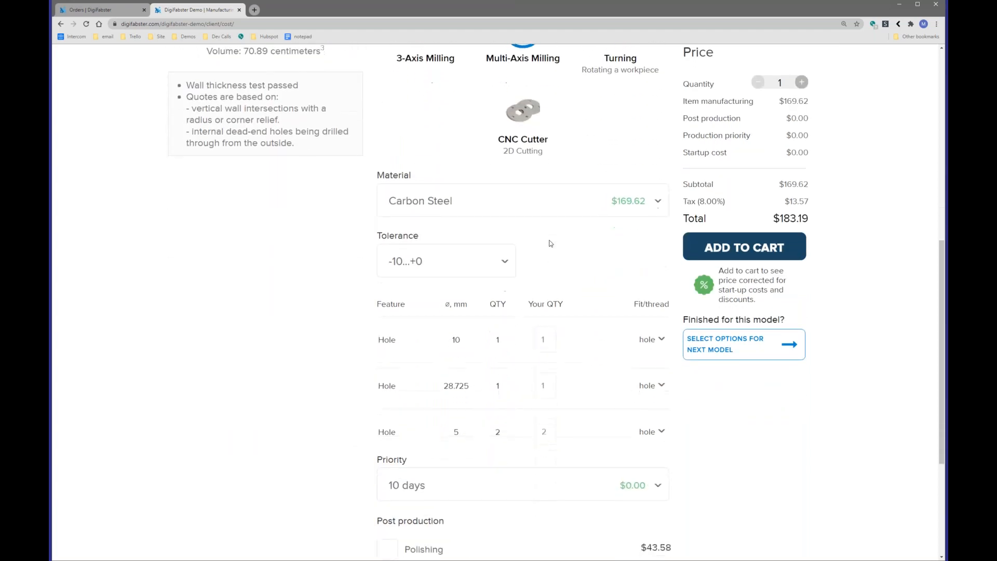
click(560, 211)
click(543, 256)
click(492, 264)
click(471, 315)
- Set the fit/thread of the 10 mm and 28.725 mm holes to threaded
scroll(579, 263, down, 2)
click(650, 260)
click(642, 303)
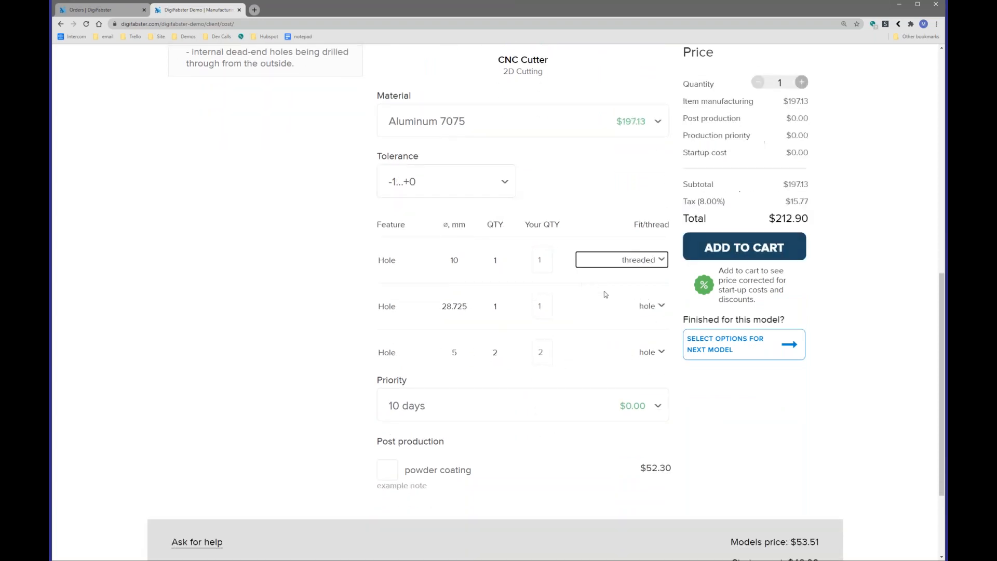
click(647, 306)
click(639, 346)
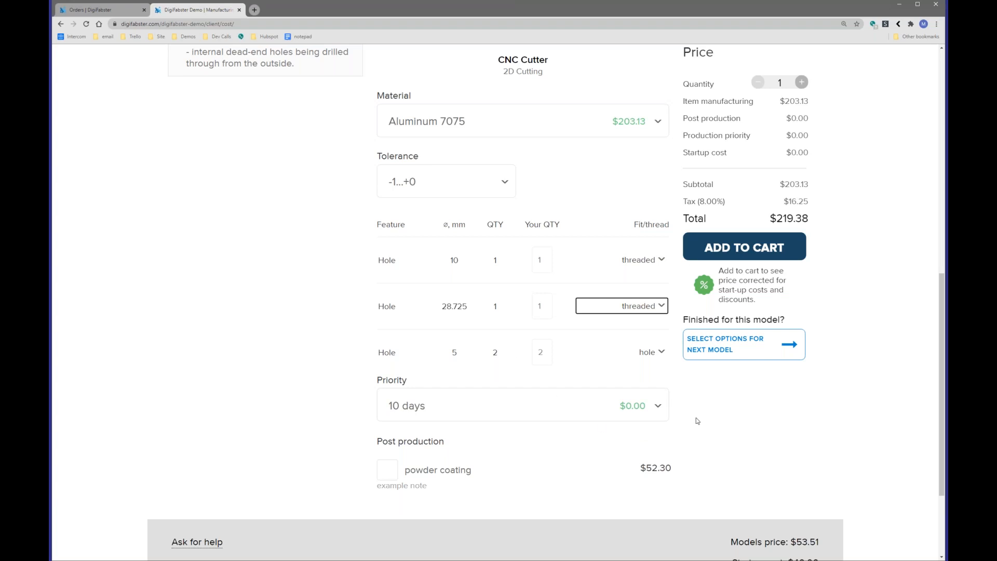
scroll(763, 401, up, 8)
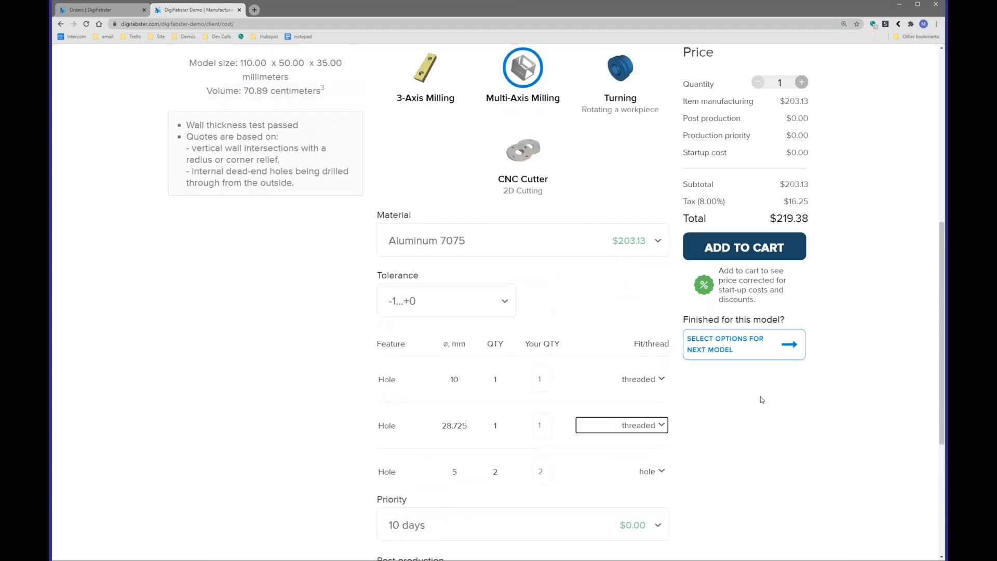
scroll(762, 398, up, 1)
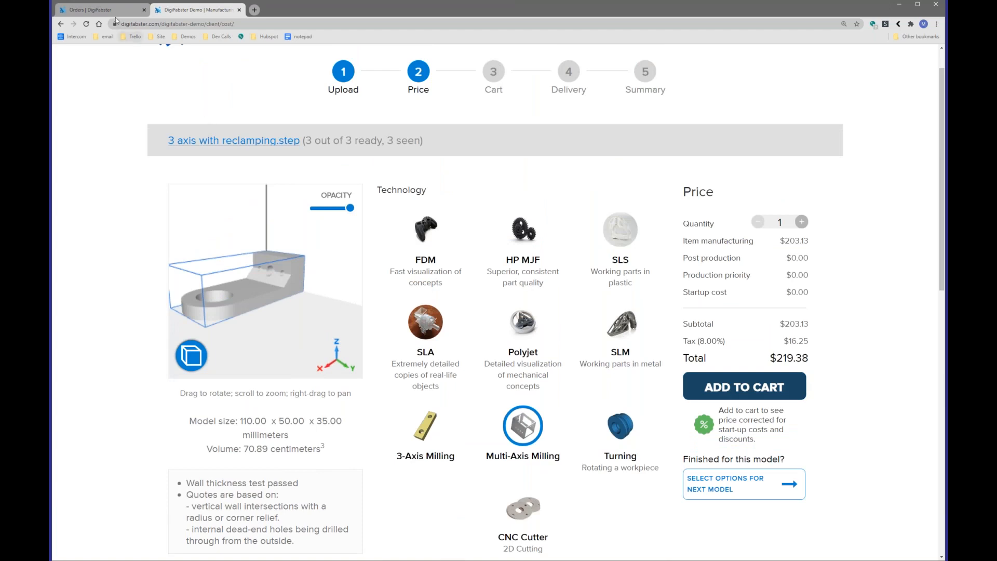
- Open the CNC machines list in the management console and begin a new machine entry
click(99, 10)
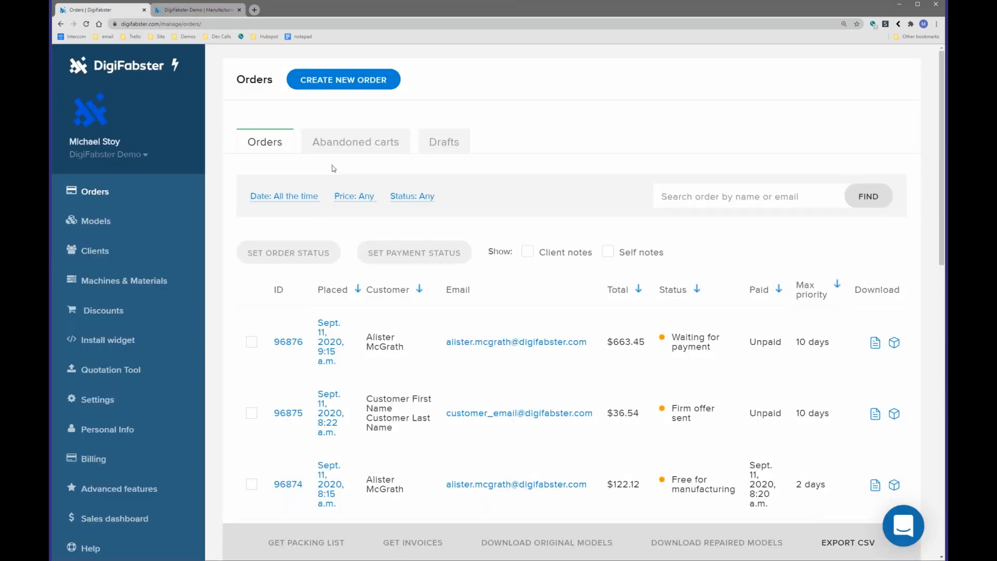
click(175, 281)
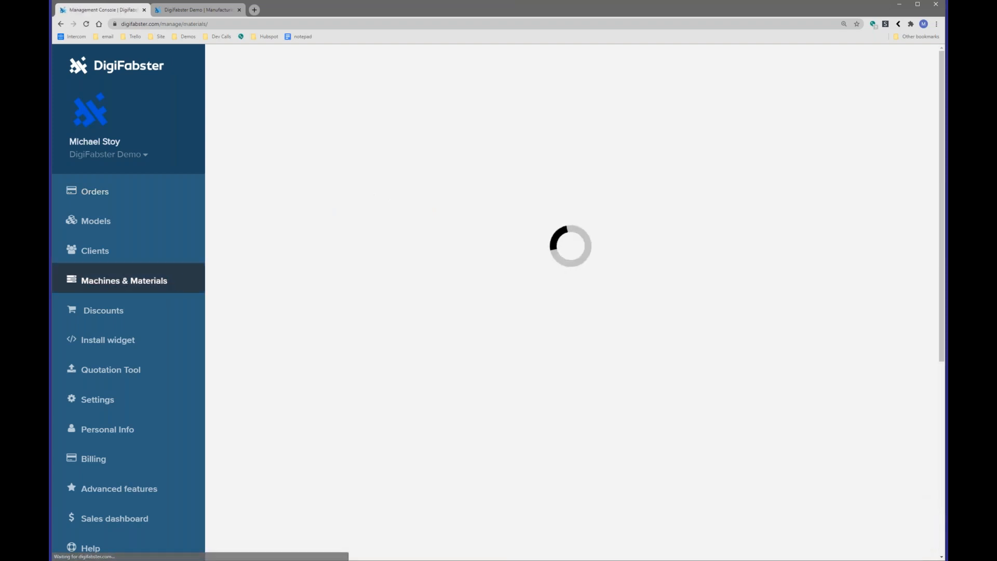
click(380, 140)
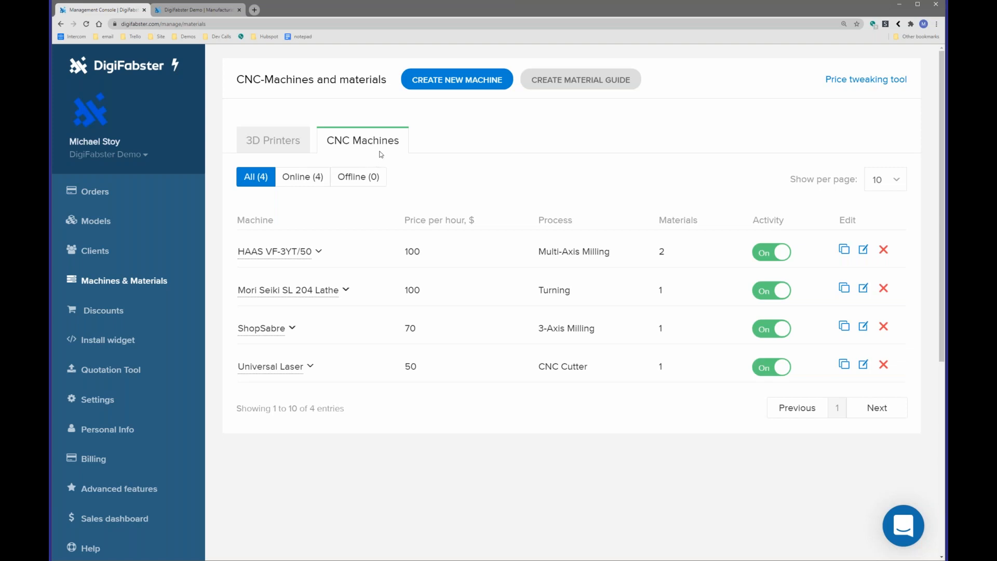
click(451, 81)
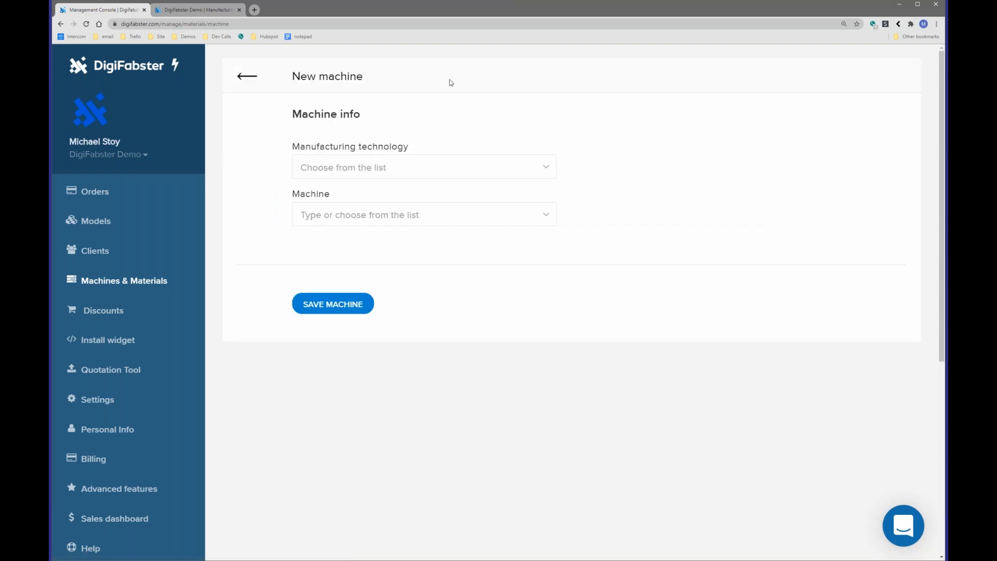
- Set the new machine's manufacturing technology to Multi-Axis Milling and choose HAAS VF-3YT/50 as the machine
click(437, 167)
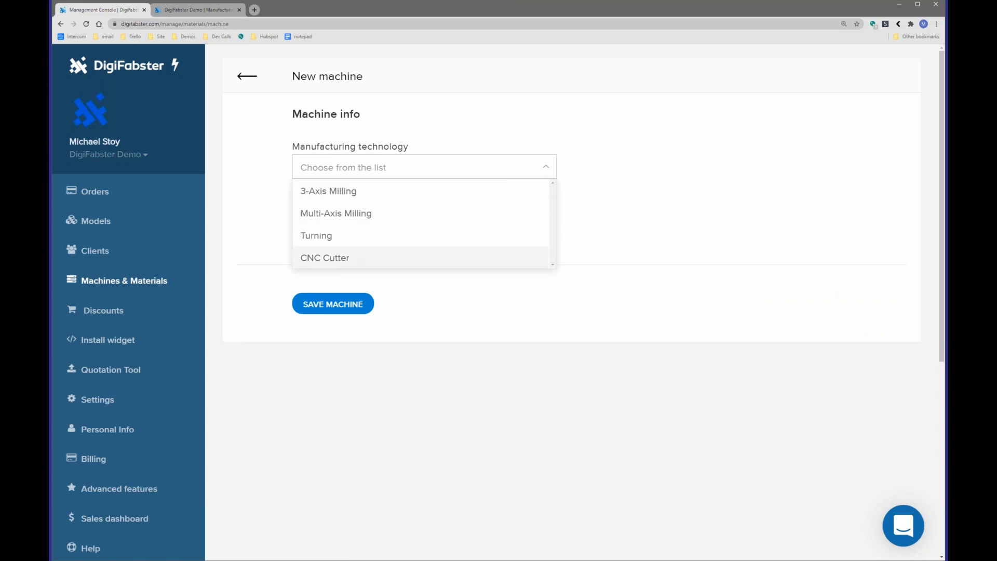
click(351, 217)
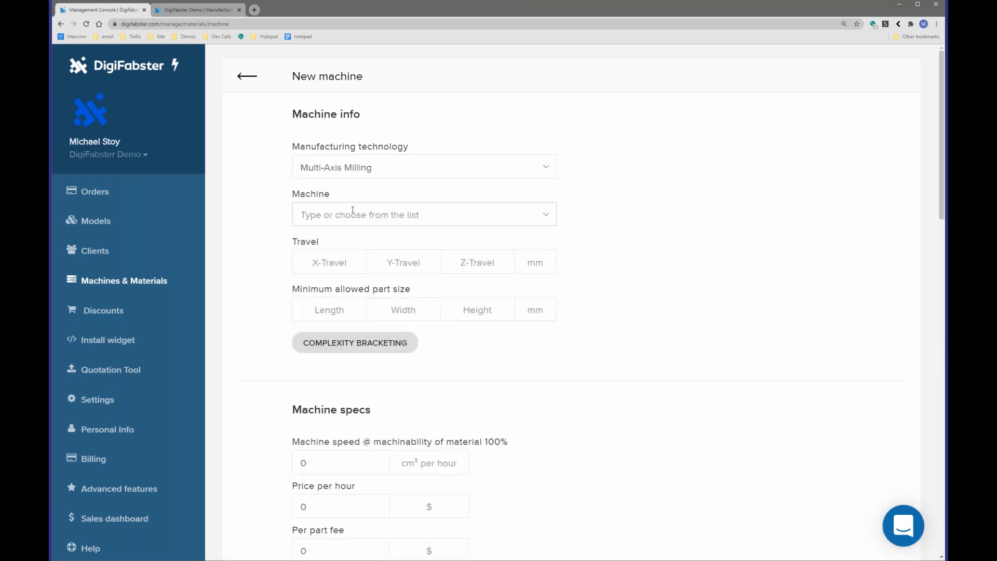
scroll(357, 181, down, 2)
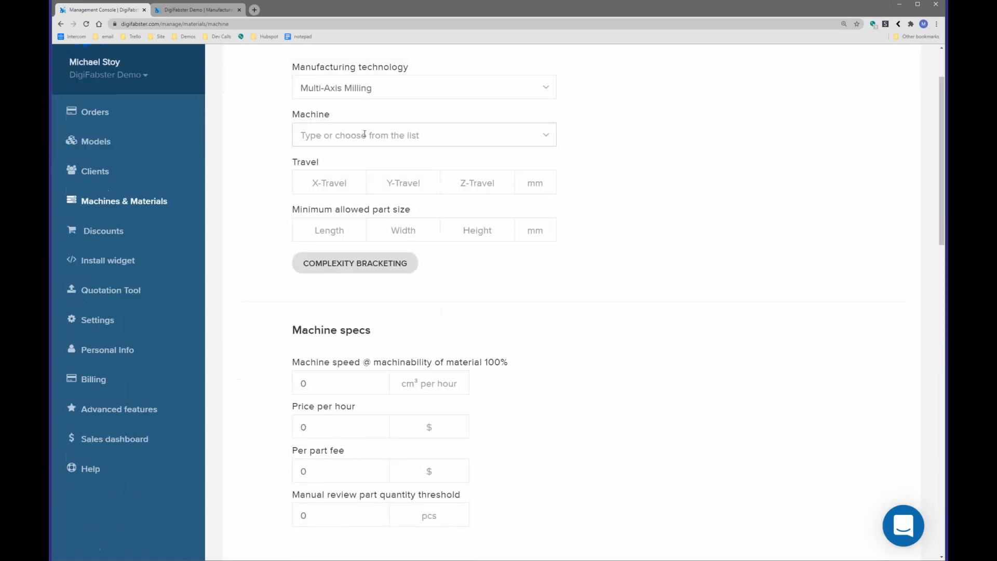
click(368, 134)
drag(554, 166, 554, 219)
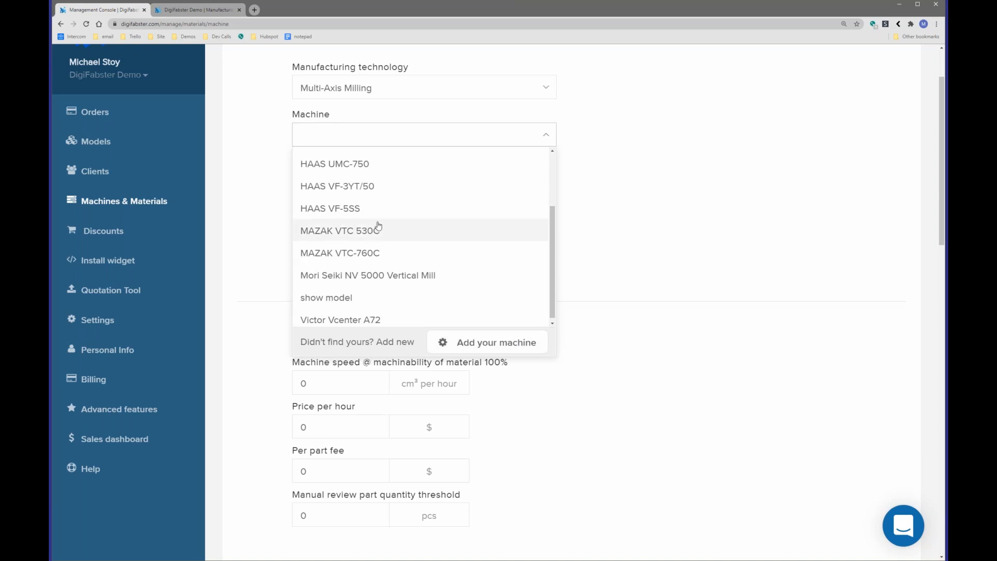
click(372, 187)
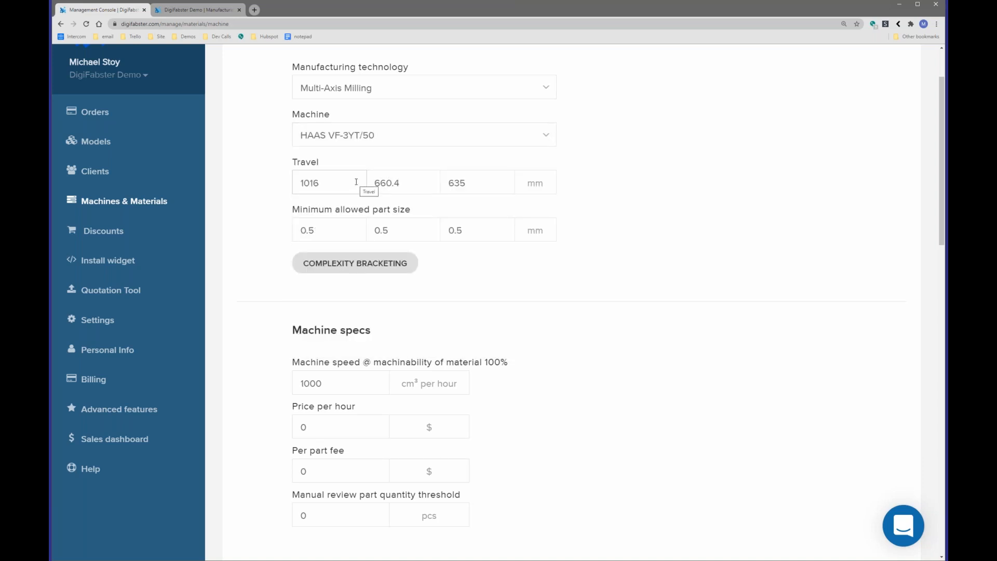
- Review the new machine's travel dimensions and minimum allowed part size
drag(345, 183, 289, 185)
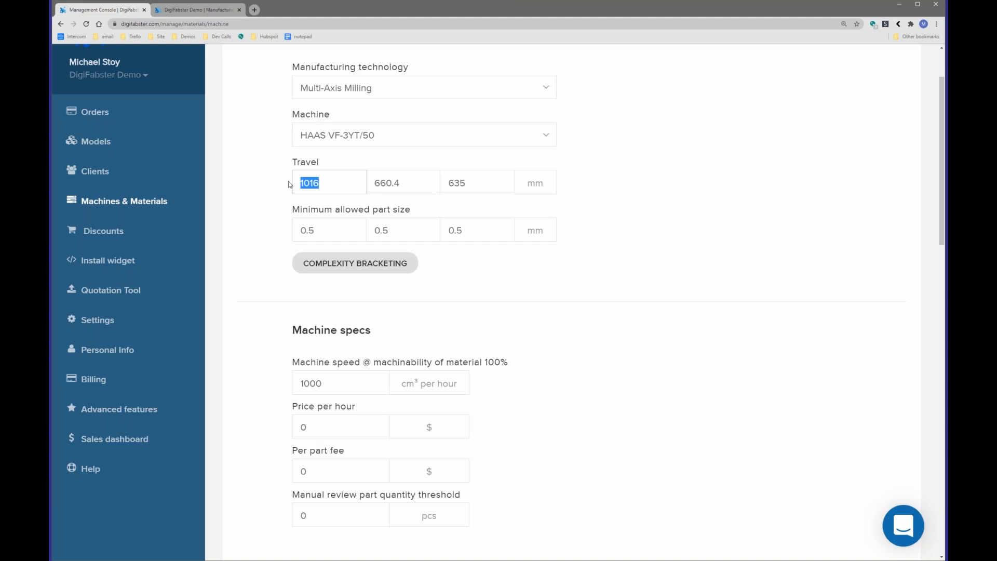
click(399, 183)
click(339, 183)
click(456, 184)
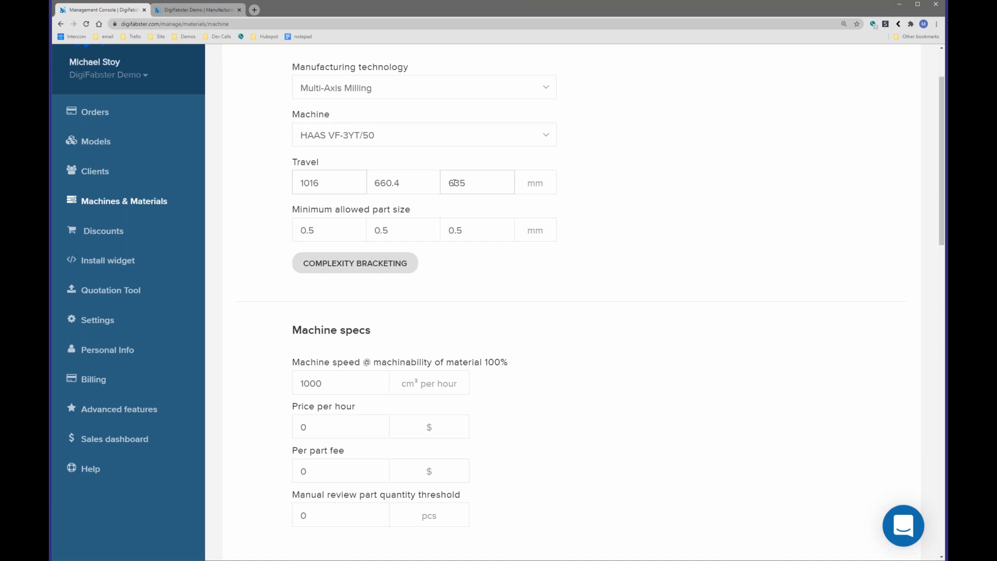
click(321, 229)
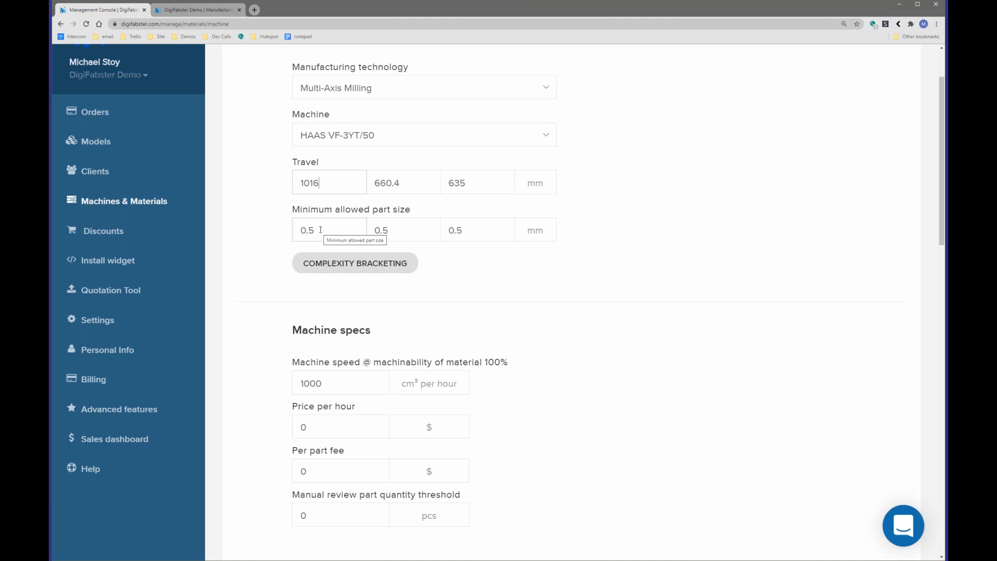
- Open complexity bracketing and set the cycle time multipliers to 1.1 for the very simple model and 2 for the simple model
scroll(367, 227, down, 1)
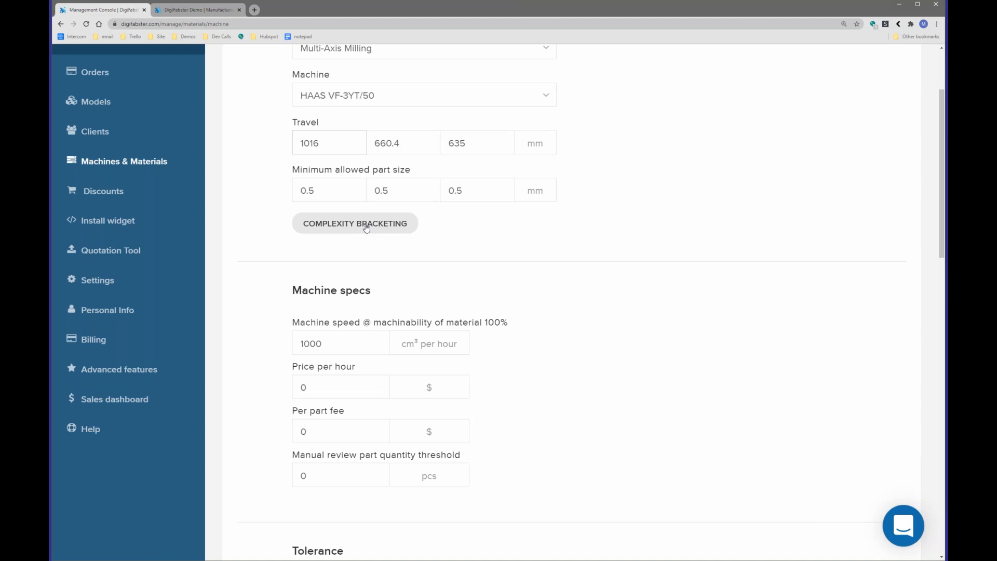
click(366, 227)
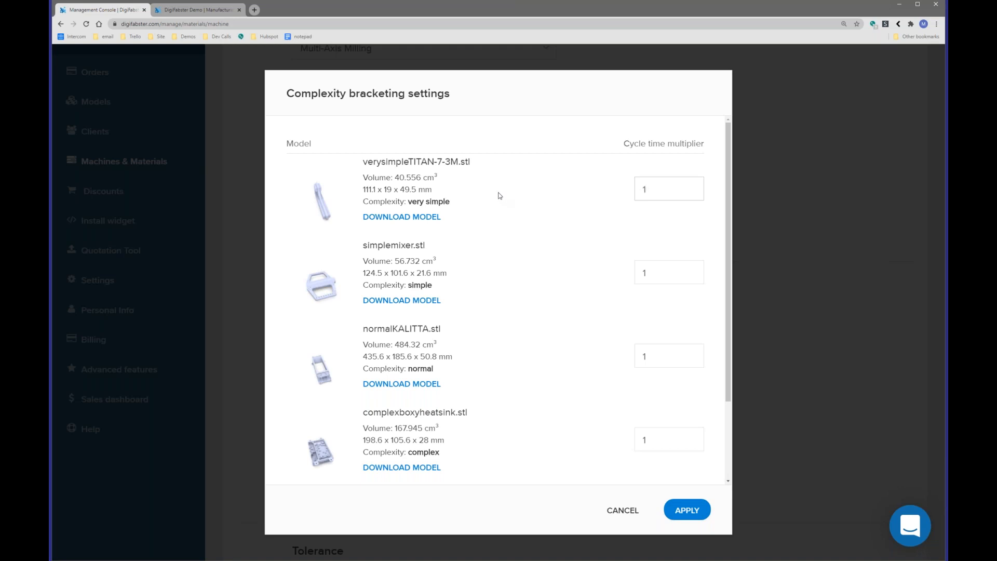
scroll(500, 195, down, 3)
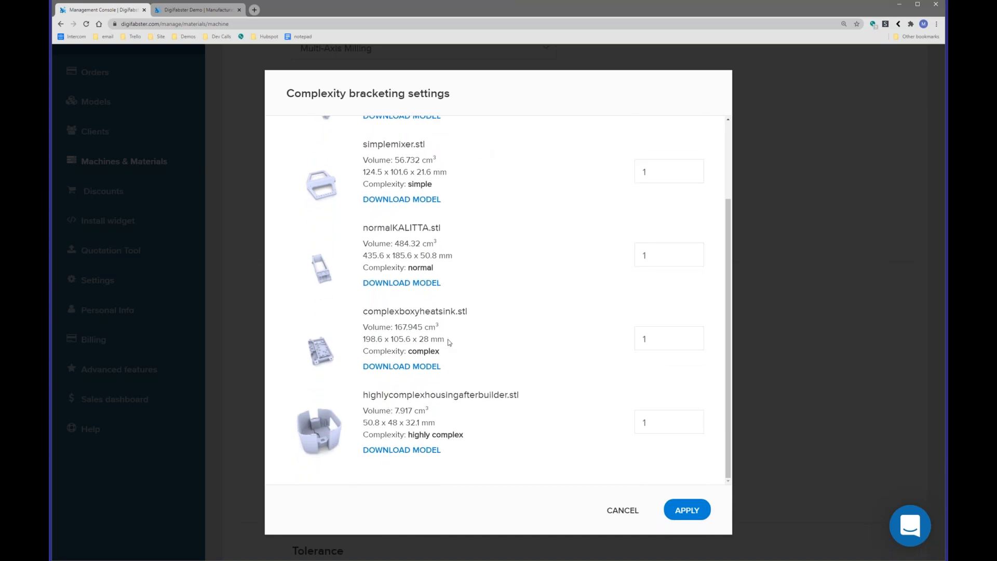
scroll(537, 389, up, 3)
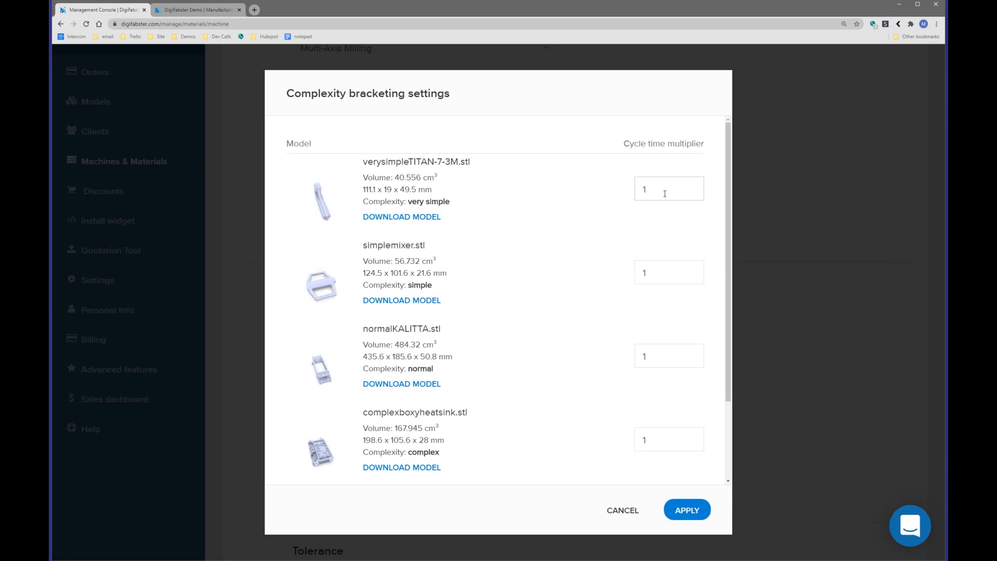
text(1)
drag(649, 274, 640, 273)
text(2)
- Set the cycle time multipliers to 4 for the normal model, 6 for the complex model and 7 for the highly complex model
scroll(686, 254, down, 2)
double_click(646, 277)
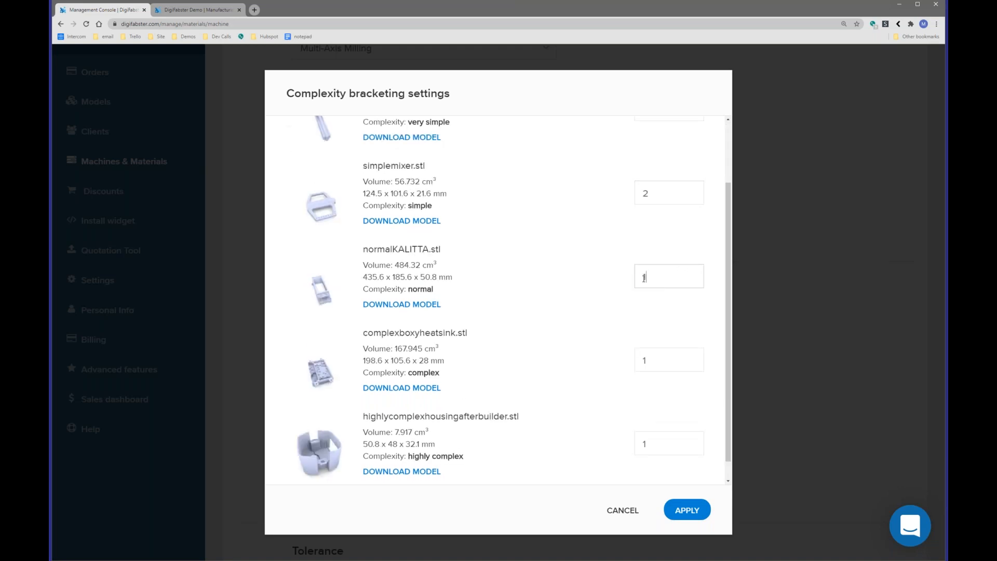
text(4)
scroll(652, 295, down, 1)
double_click(638, 338)
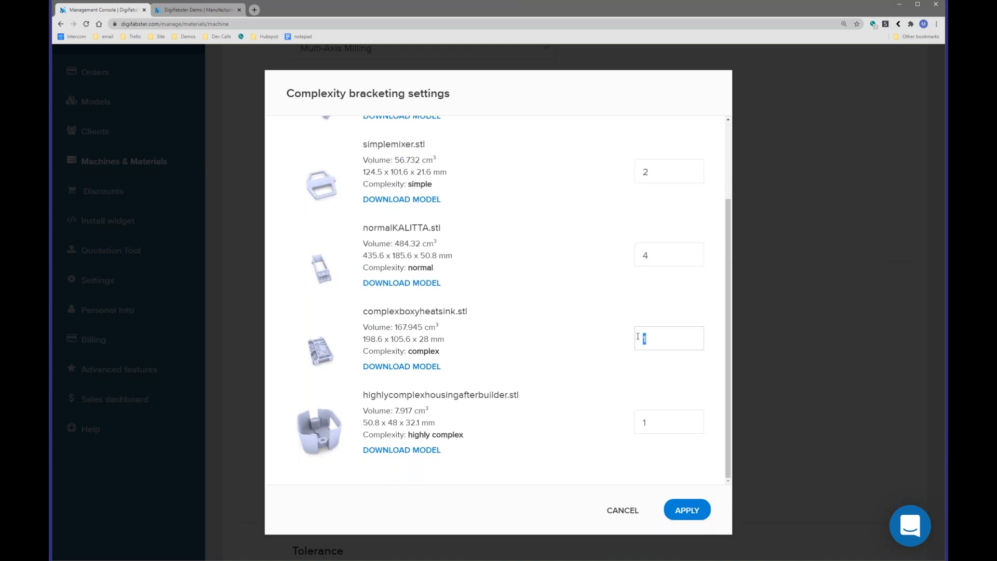
text(6)
double_click(637, 422)
text(7)
- Check the entered cycle time multipliers and apply the complexity bracketing settings
scroll(632, 424, up, 2)
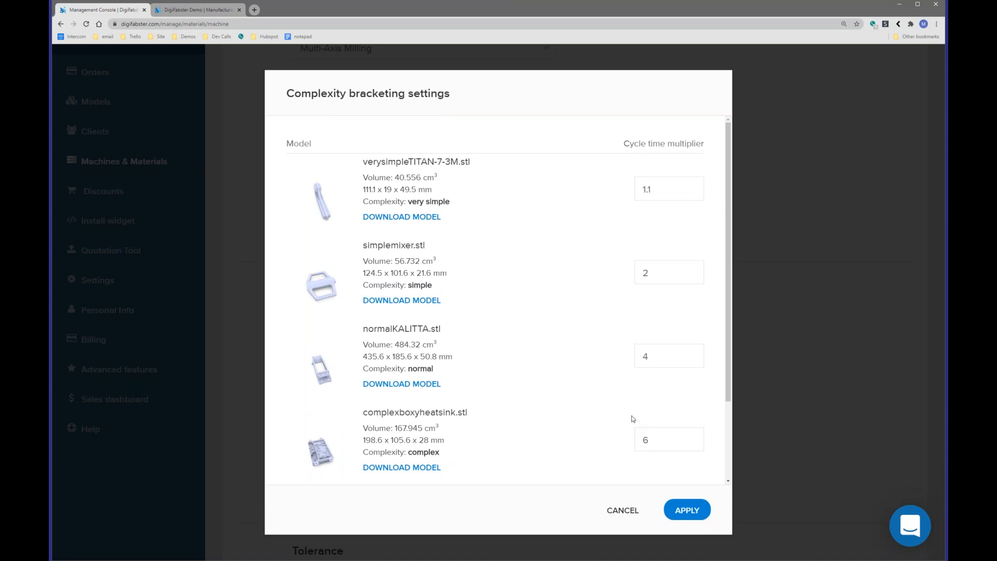
scroll(639, 369, down, 3)
double_click(660, 424)
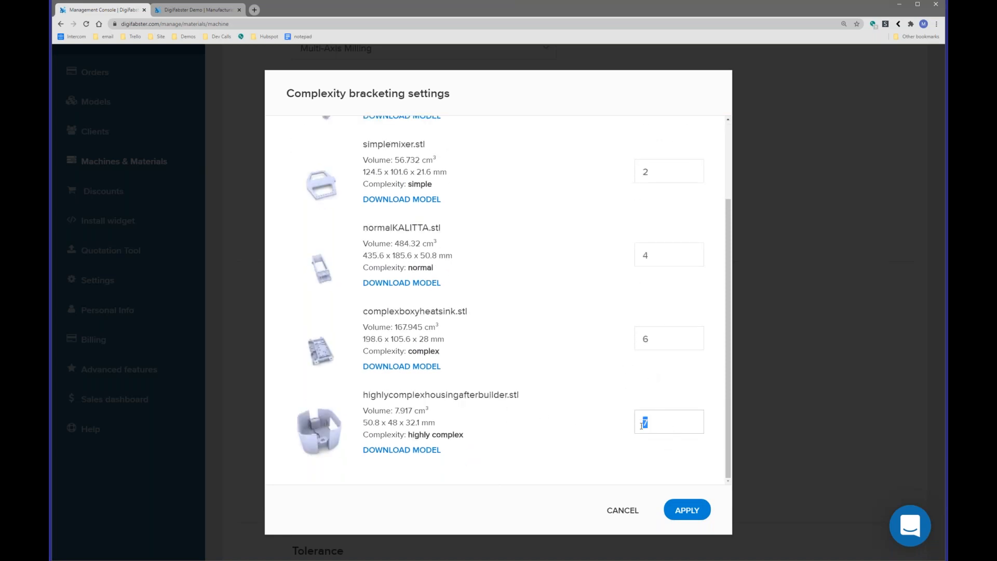
scroll(644, 422, up, 3)
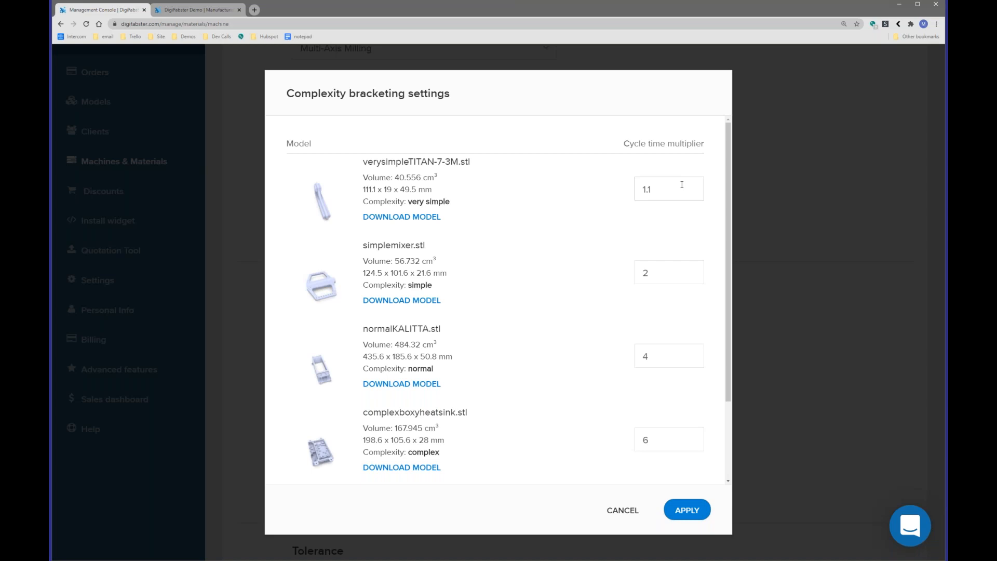
click(686, 515)
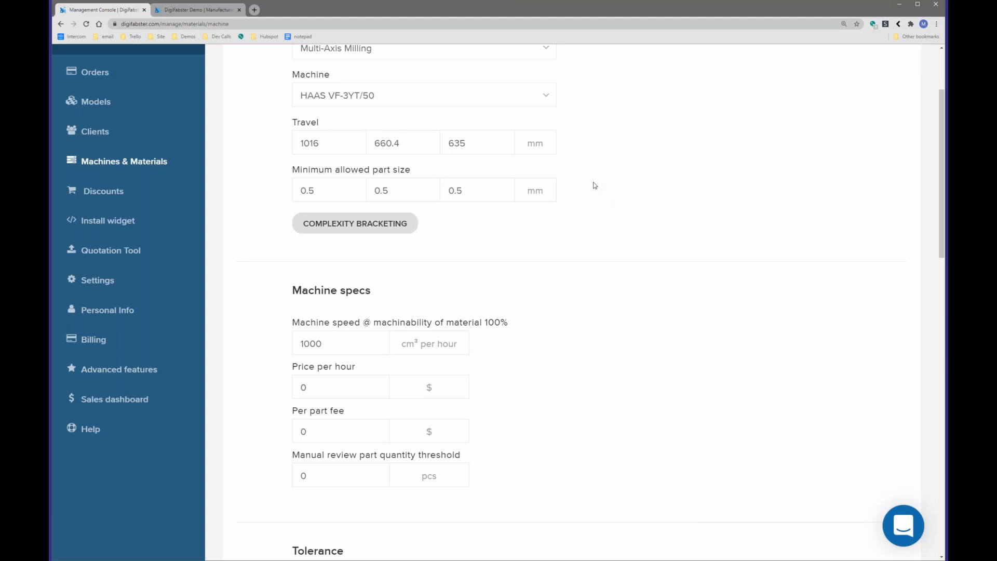
- Set the machine's price per hour to $150 and its per part fee to $20
scroll(595, 185, down, 1)
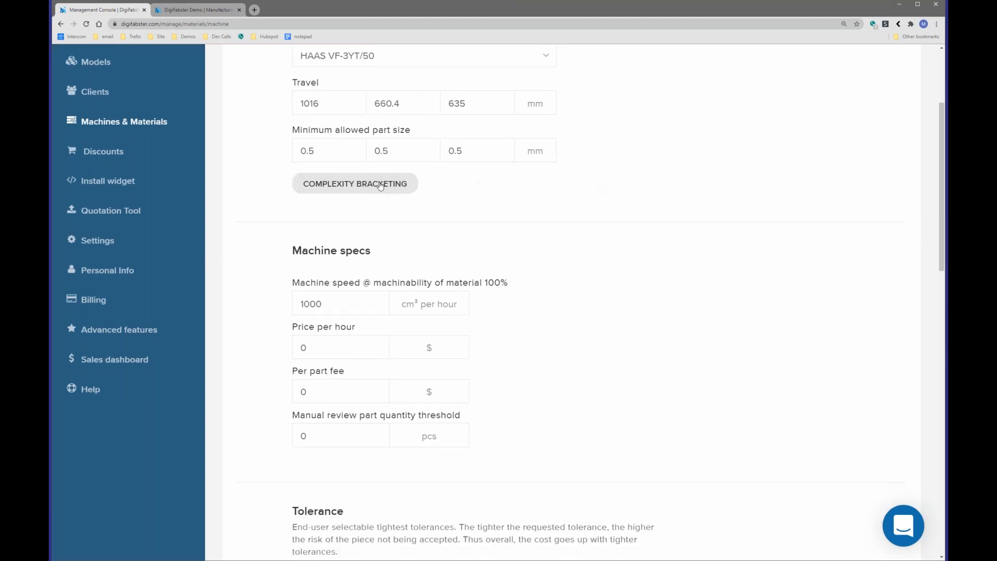
scroll(380, 187, down, 4)
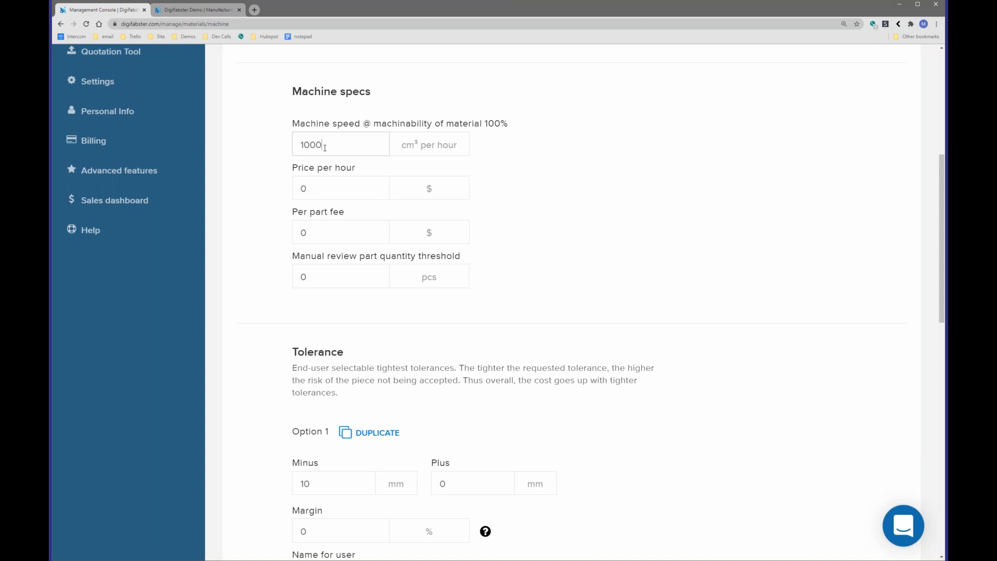
click(335, 186)
key(ctrl+a)
text(150)
click(326, 227)
double_click(301, 232)
text(20)
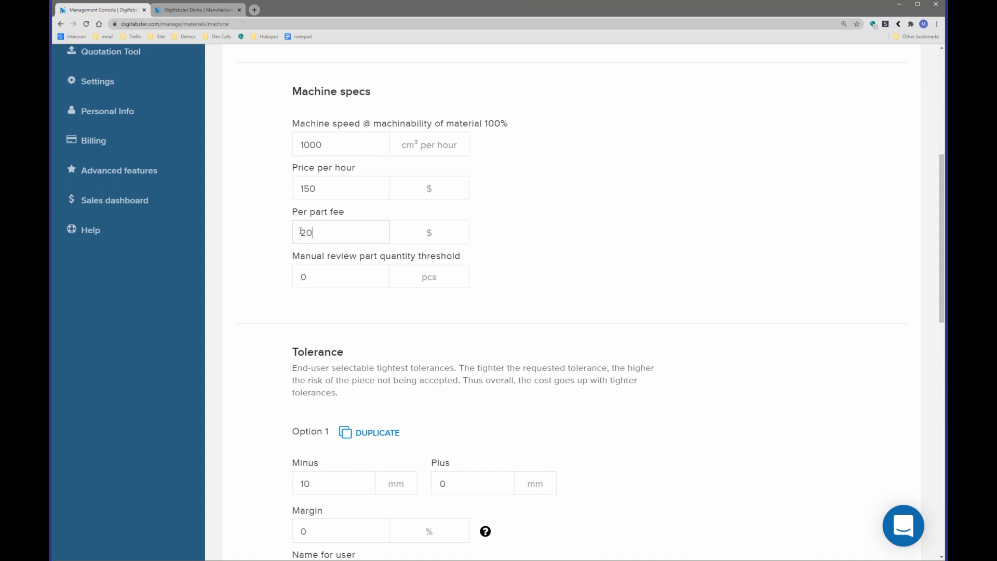
- Set the manual review part quantity threshold to 10 pcs
scroll(421, 186, down, 2)
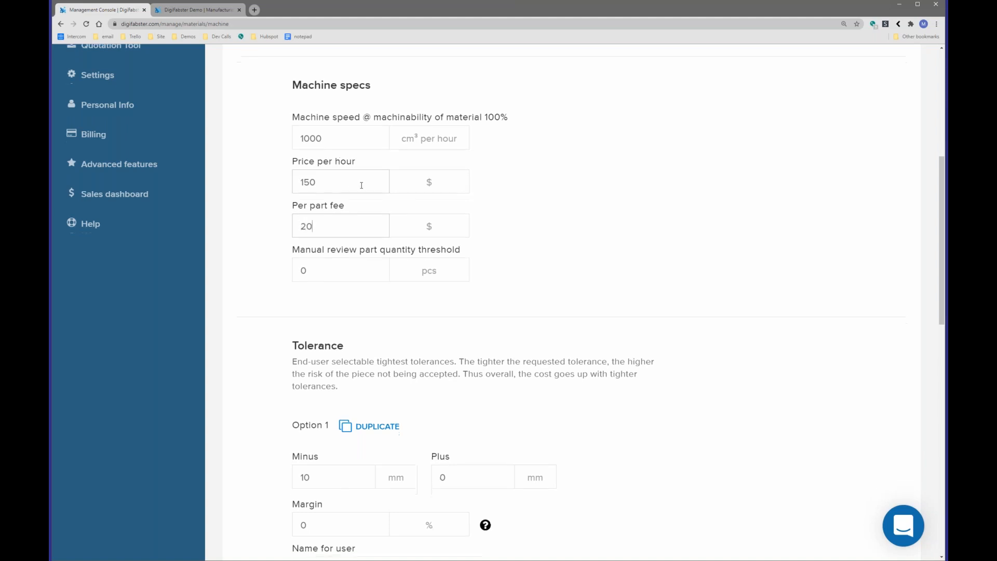
click(350, 195)
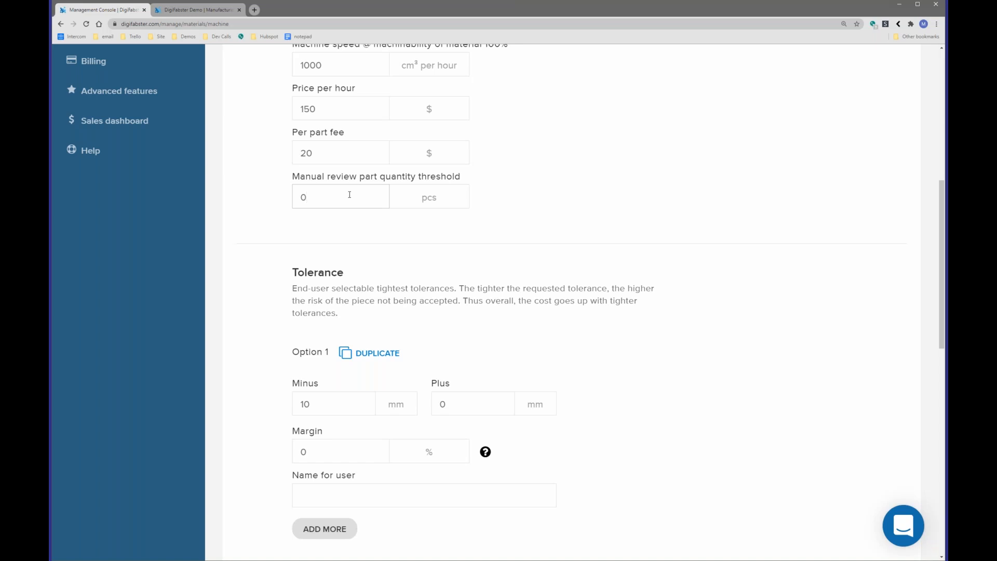
click(296, 199)
text(10)
- Add a second tolerance option with minus 1 mm, plus 0 mm and a 30% margin, leaving its user name blank
scroll(357, 172, down, 4)
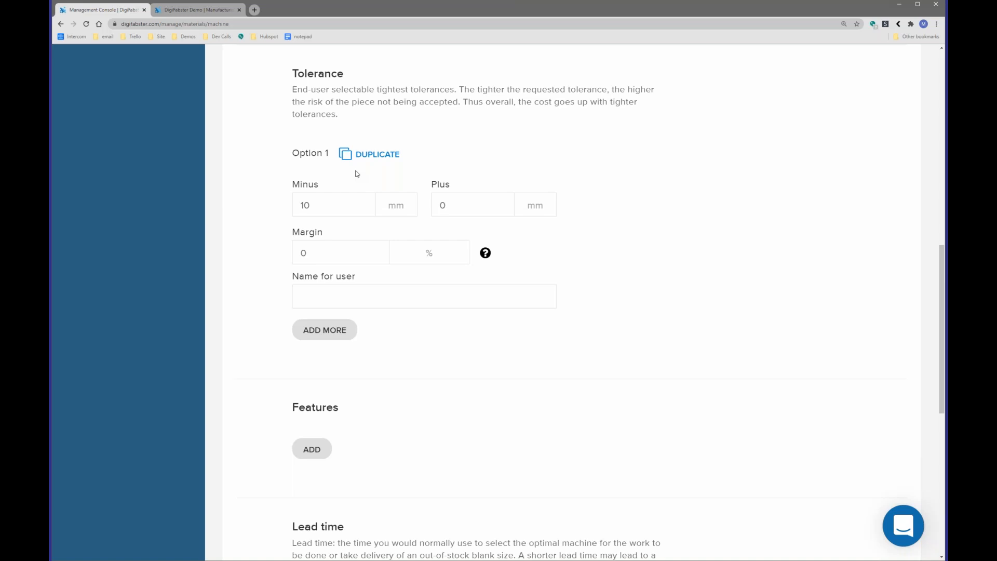
click(325, 329)
scroll(342, 155, up, 3)
click(310, 172)
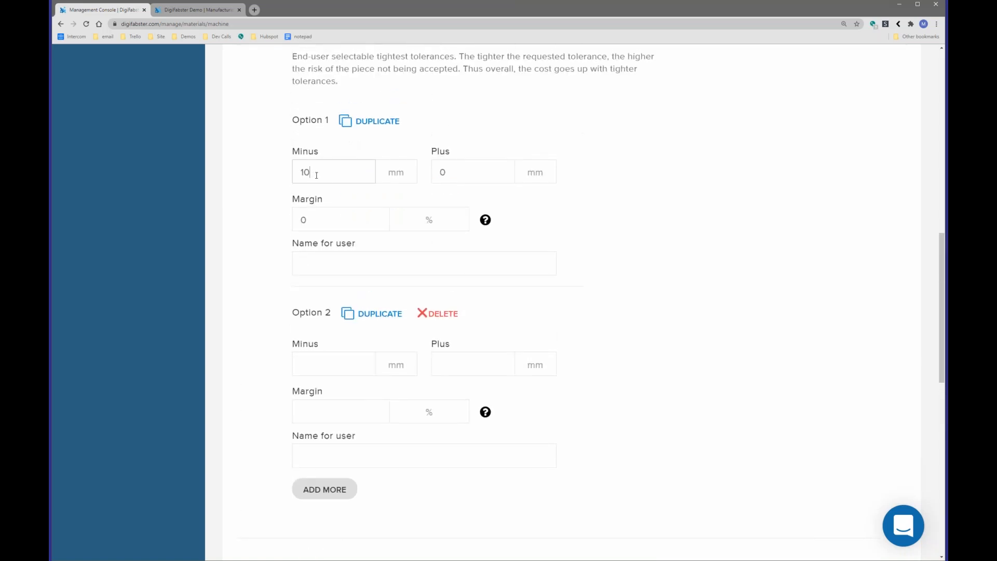
click(333, 358)
text(1)
click(479, 363)
text(0)
click(359, 413)
text(30)
click(374, 258)
click(348, 460)
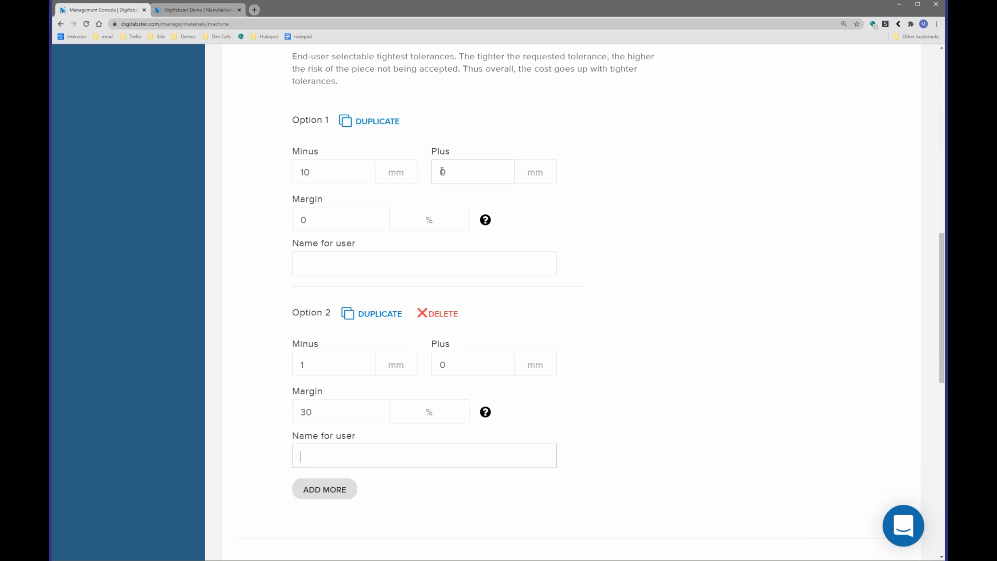
- Add a machine feature named "hole" and make it active
scroll(443, 171, down, 8)
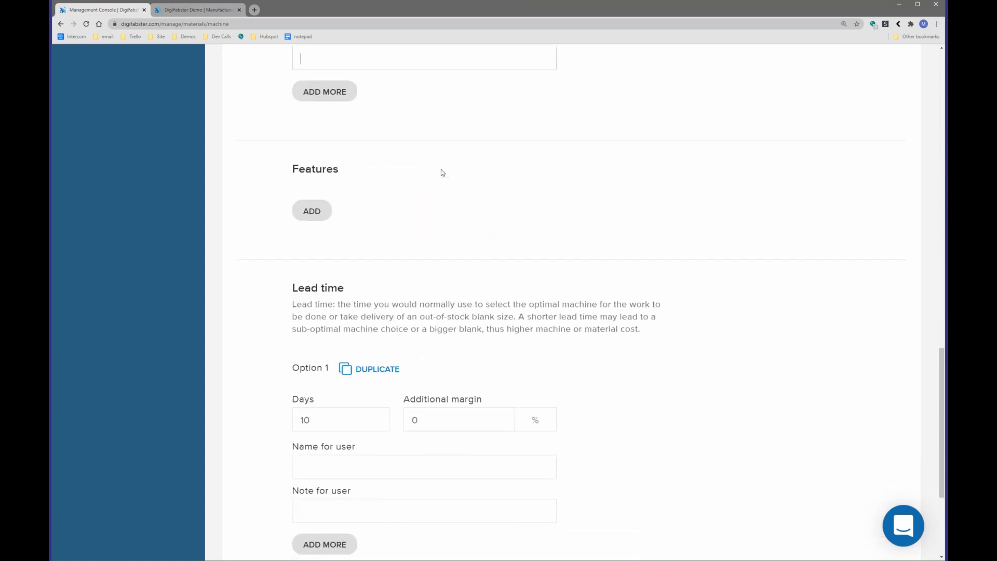
scroll(442, 172, down, 1)
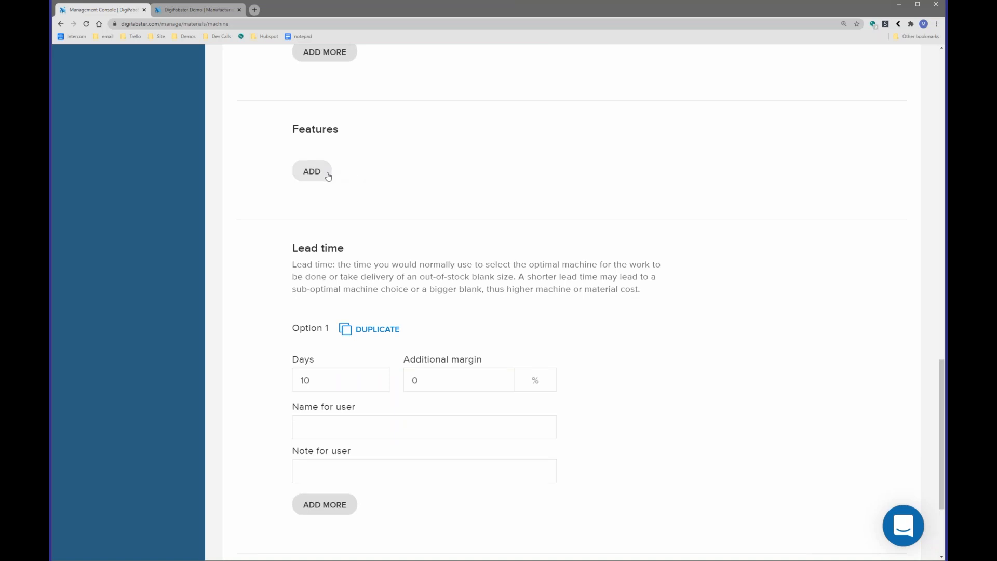
click(328, 175)
scroll(365, 138, up, 2)
click(345, 121)
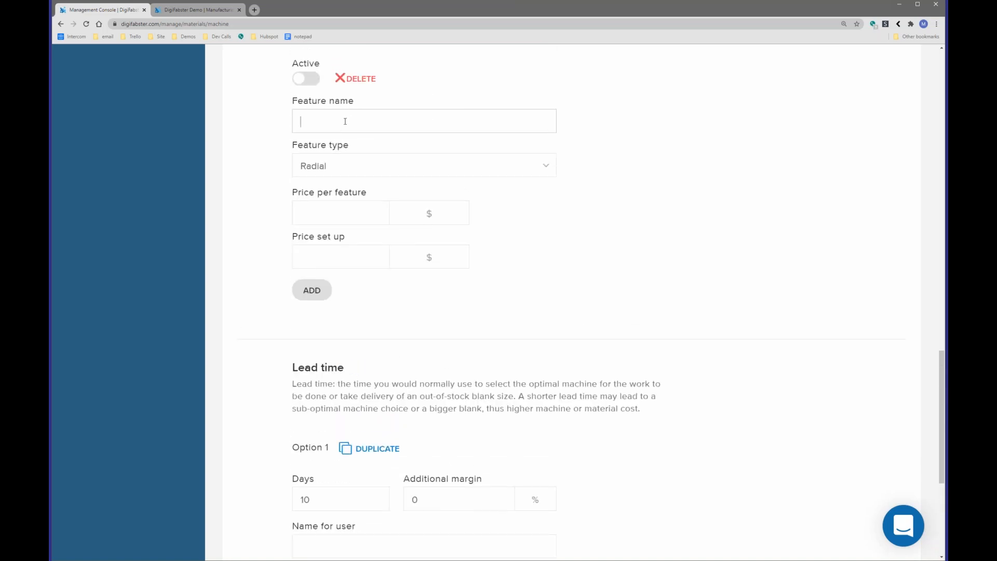
text(hole)
click(313, 80)
- Set the hole feature's type to Cuboids and its price per feature to $3
click(330, 166)
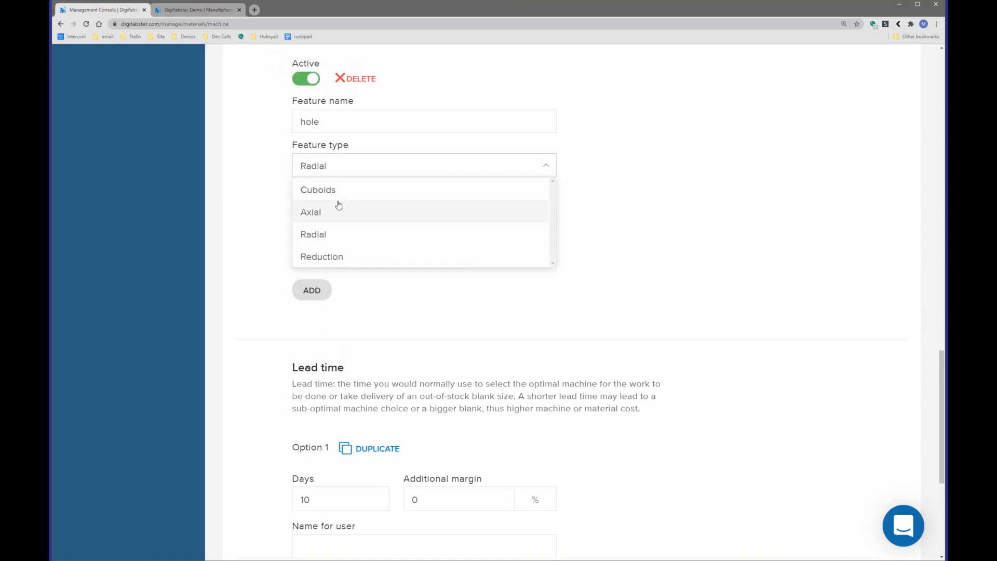
click(334, 190)
click(324, 215)
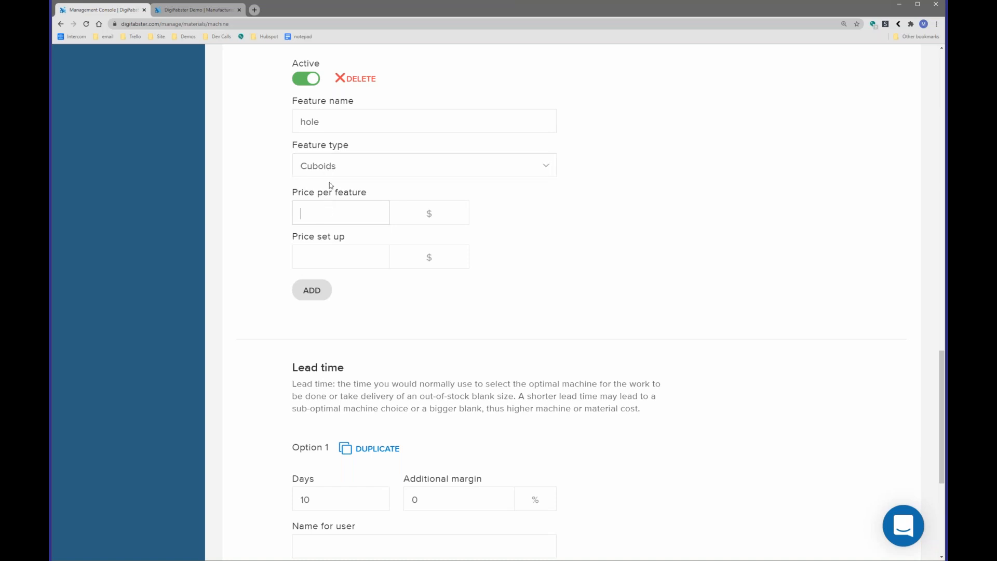
text(3)
- Add a second active feature to the machine and name it "threaded"
click(312, 289)
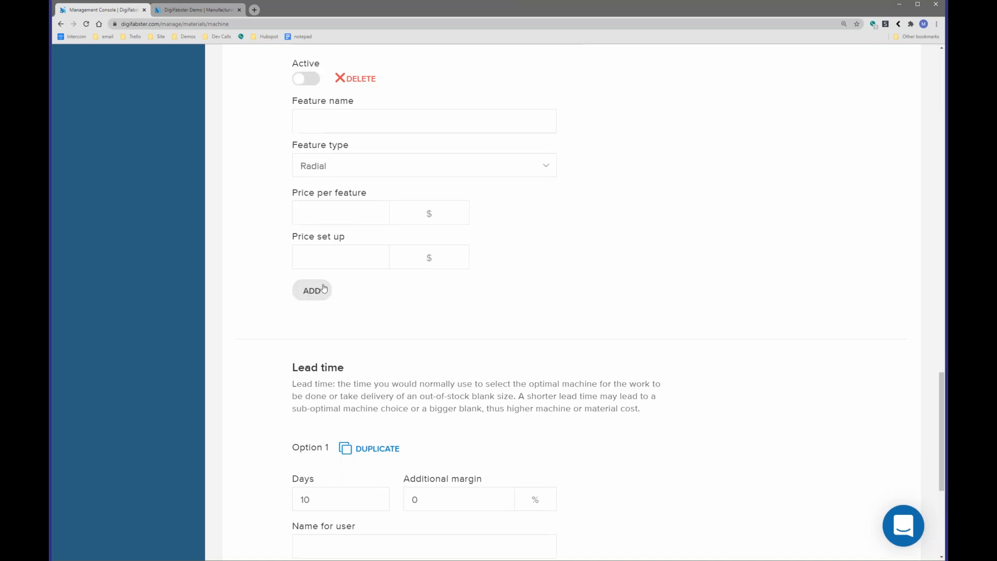
click(306, 199)
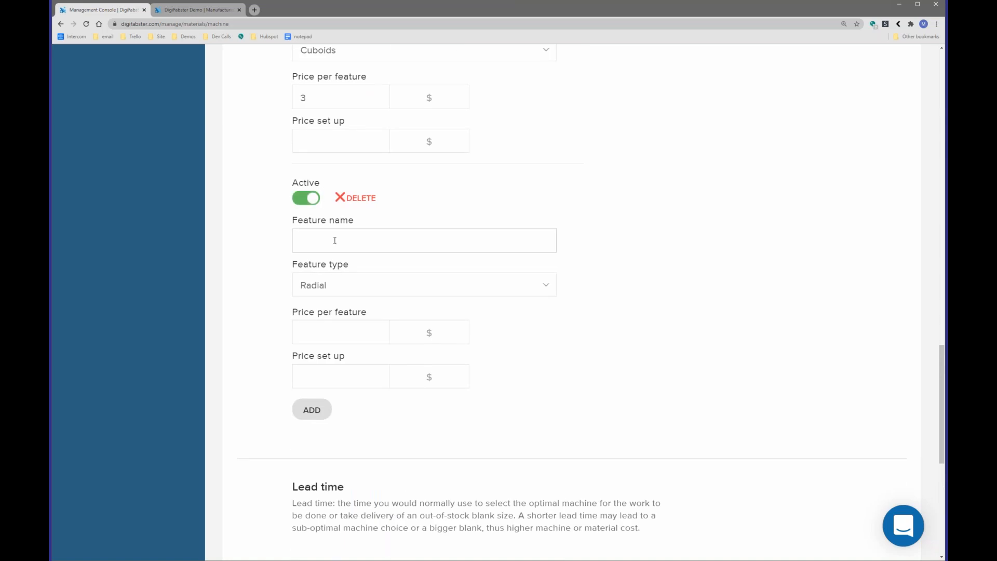
scroll(334, 240, up, 1)
scroll(335, 259, up, 1)
click(329, 326)
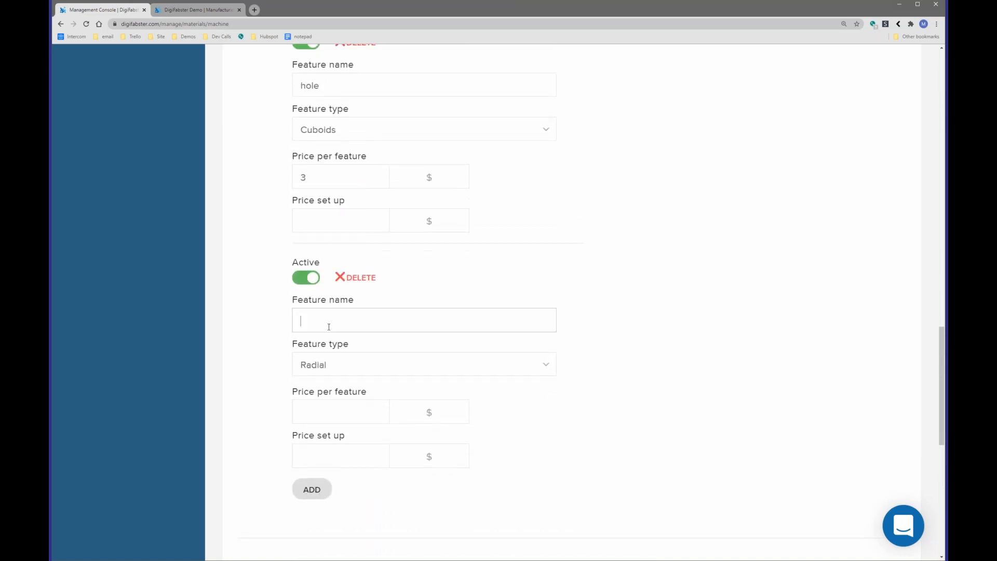
text(htre)
key(BackSpace)
key(BackSpace)
key(BackSpace)
text(hreaded)
- Set the threaded feature's type to Cuboids and its price per feature to $10
click(322, 375)
click(322, 375)
click(328, 390)
click(335, 402)
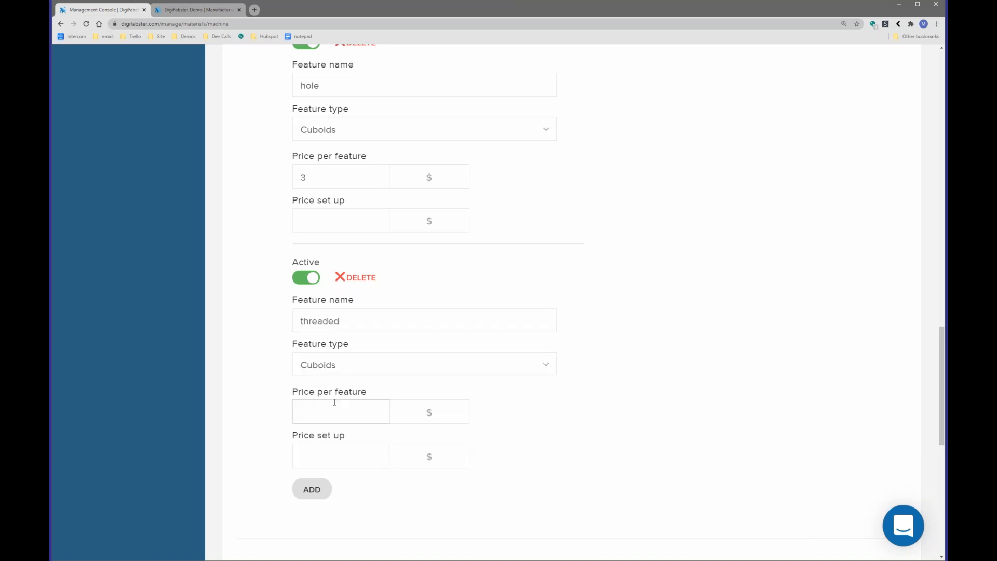
text(10)
scroll(361, 326, up, 1)
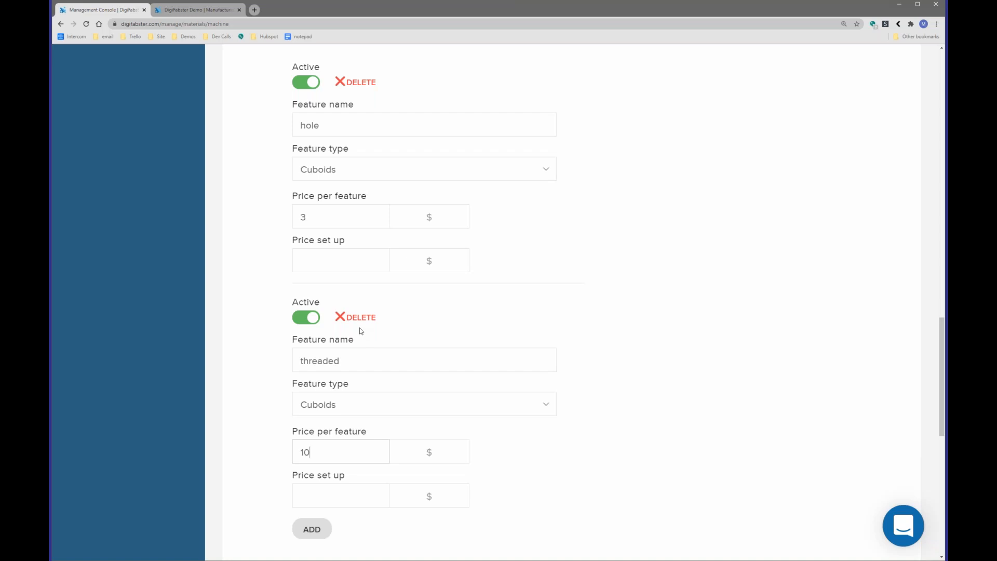
- Add a second lead time option of 5 days with a 30% additional margin
scroll(462, 217, down, 8)
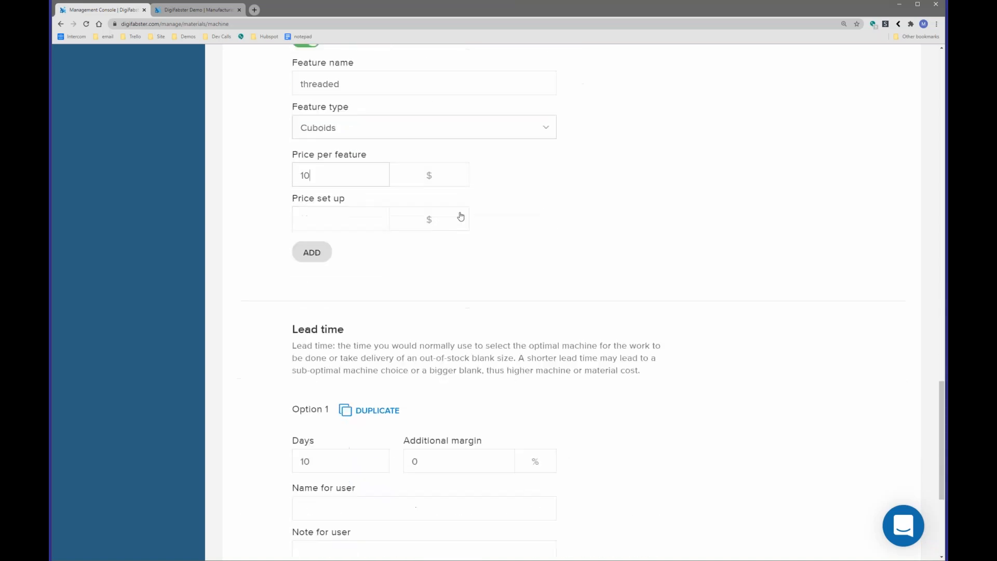
scroll(467, 213, down, 2)
scroll(493, 201, down, 1)
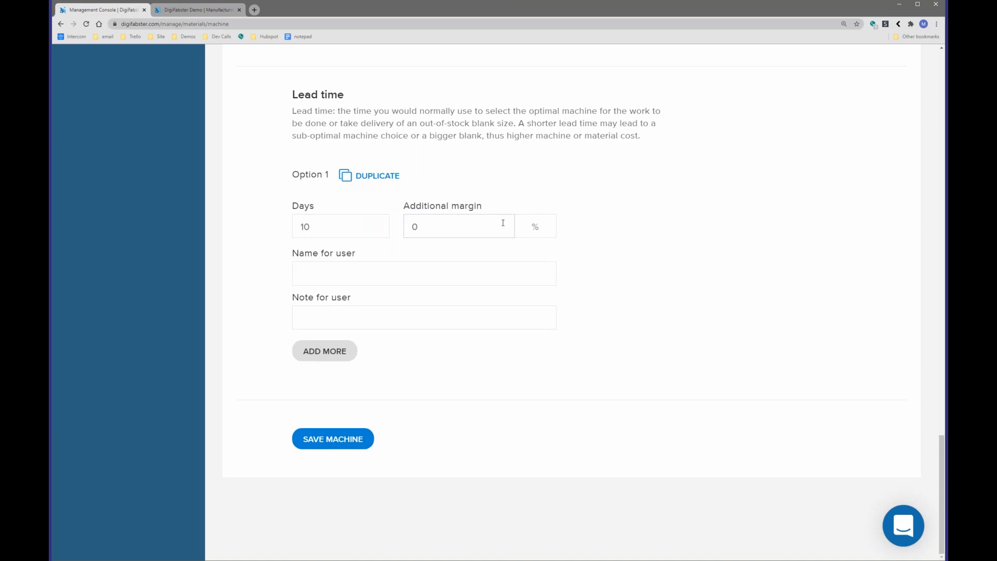
click(335, 354)
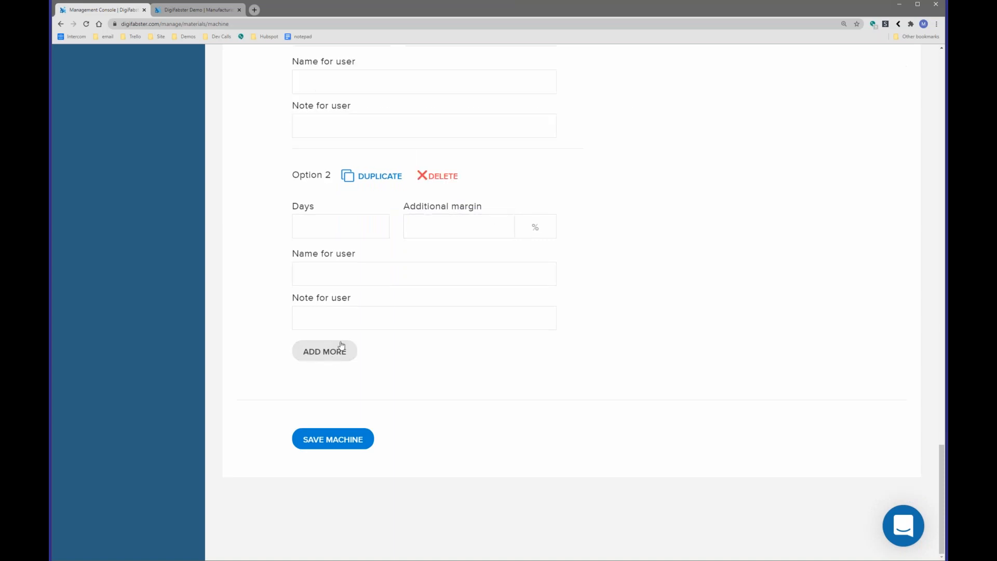
scroll(344, 342, up, 2)
click(342, 337)
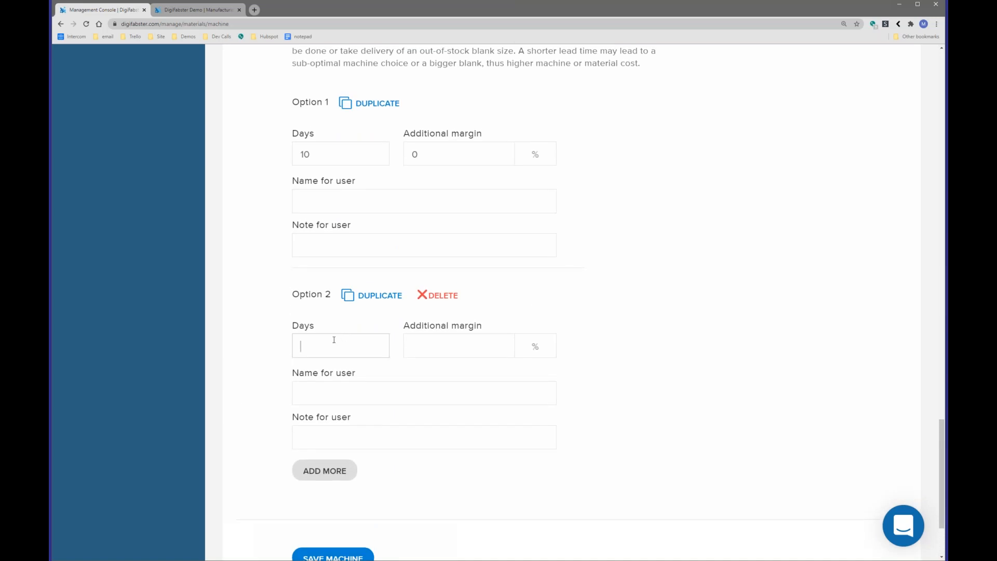
text(5)
click(452, 349)
text(30)
- Set the set-up price of both the hole and threaded features to $0 and save the machine
scroll(442, 351, down, 2)
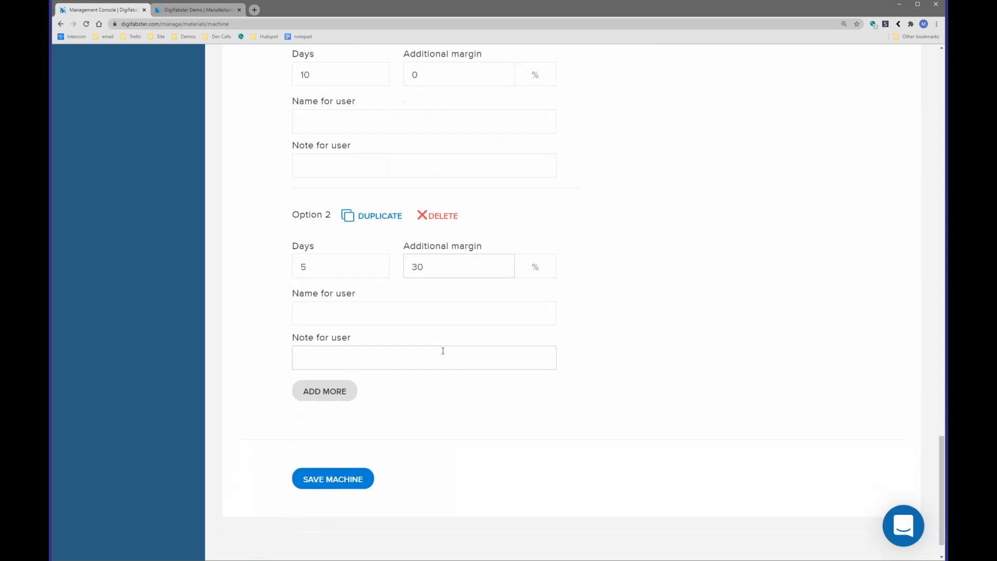
click(357, 479)
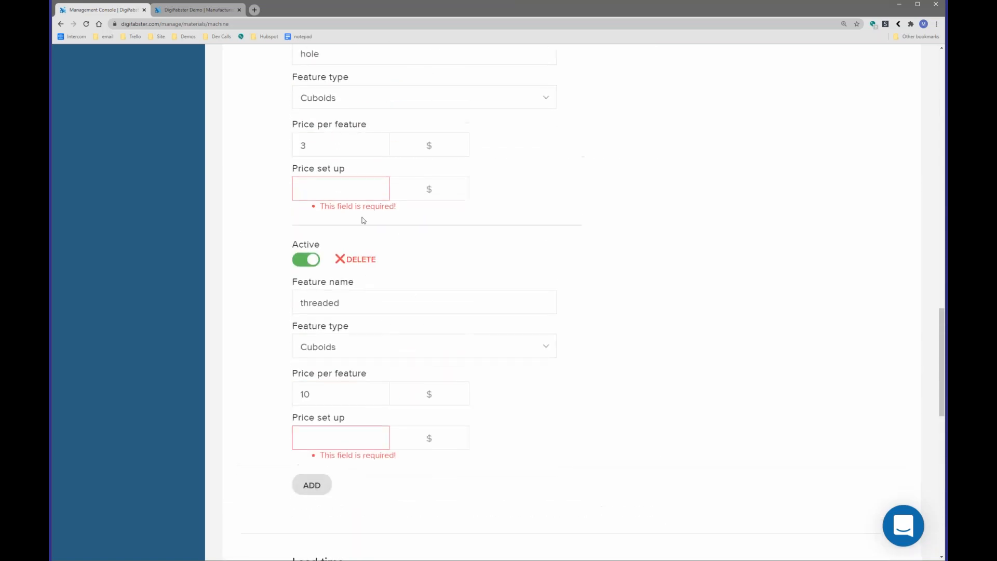
text(0)
click(325, 429)
text(0)
scroll(334, 462, down, 10)
click(331, 514)
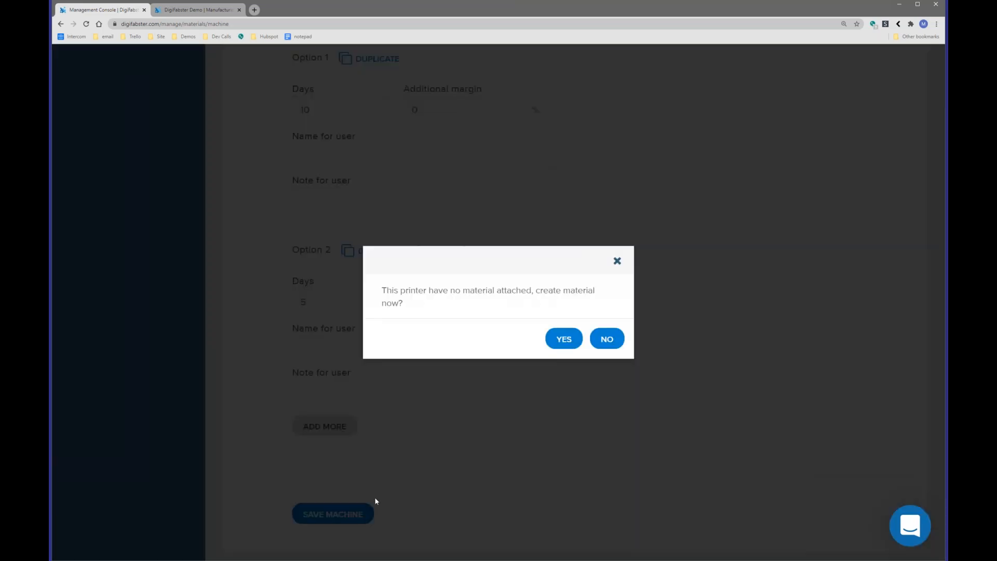
- Agree to create a material for the saved machine and choose Aluminum 6016 as the material name
click(573, 347)
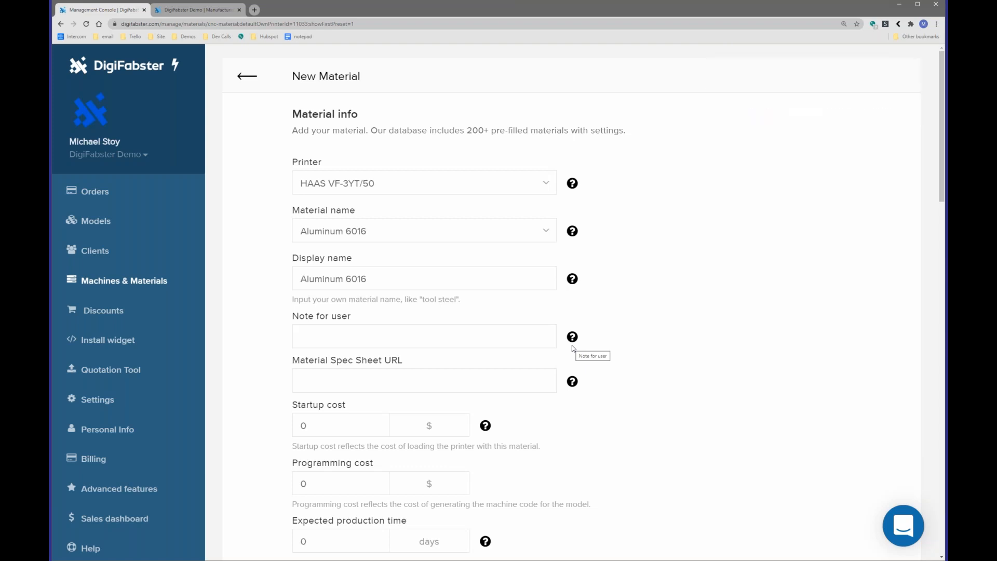
click(543, 231)
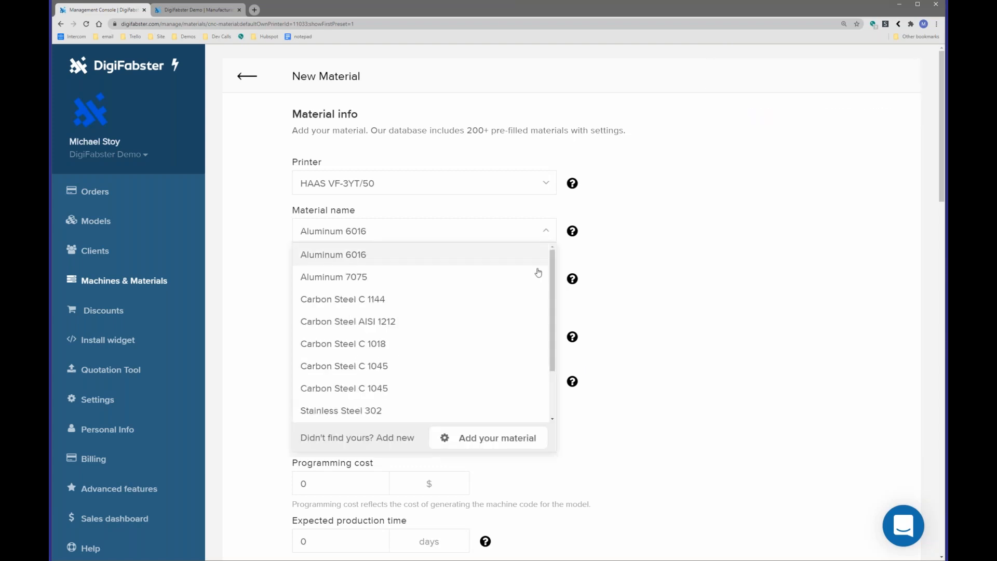
drag(552, 290, 547, 266)
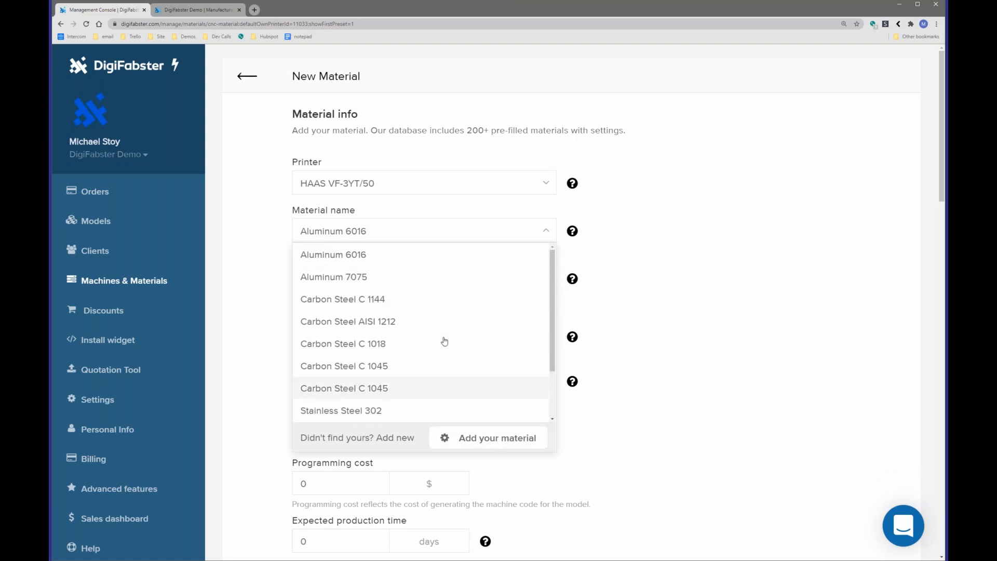
click(383, 256)
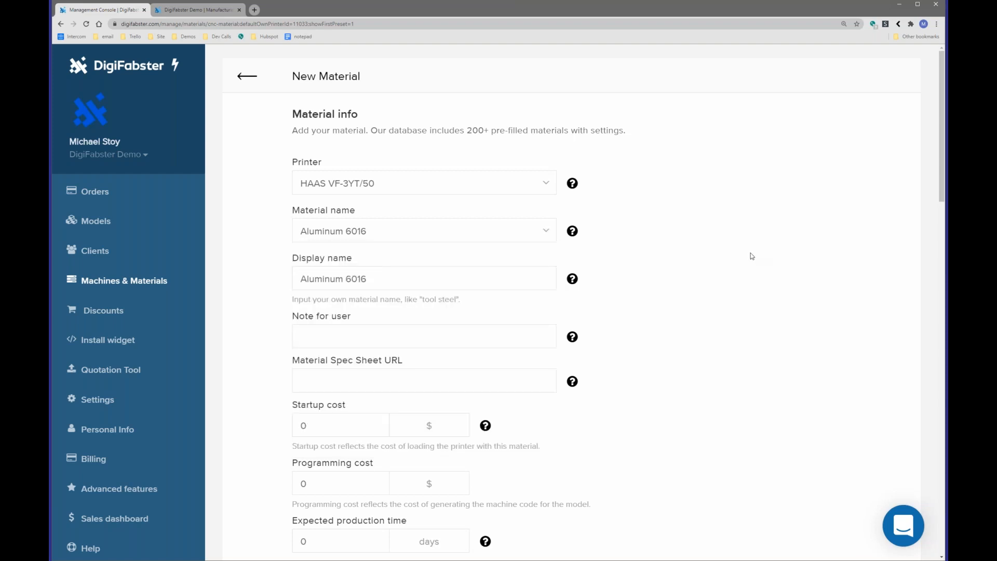
- Shorten the material's display name to "Aluminum"
scroll(587, 236, down, 1)
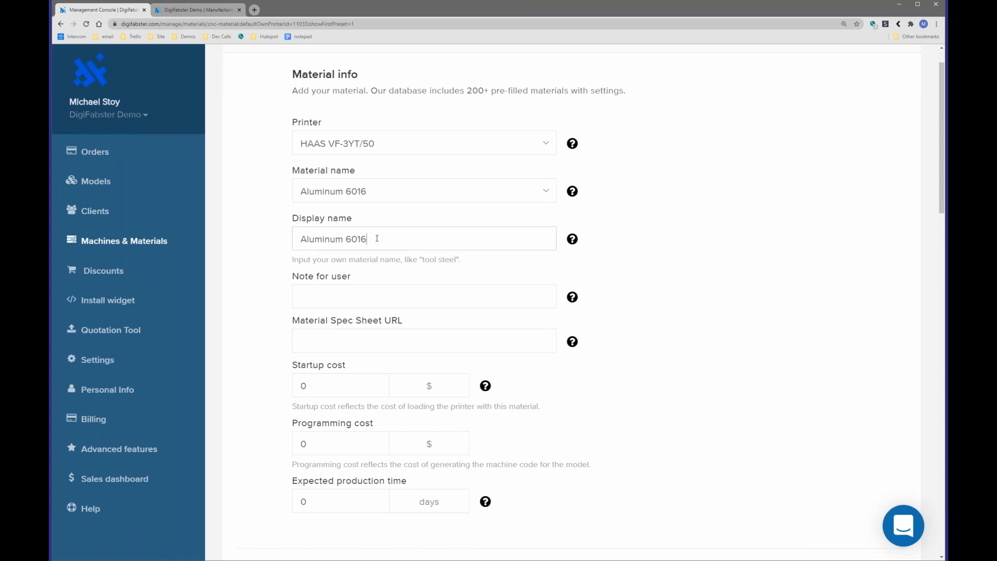
drag(368, 238, 274, 239)
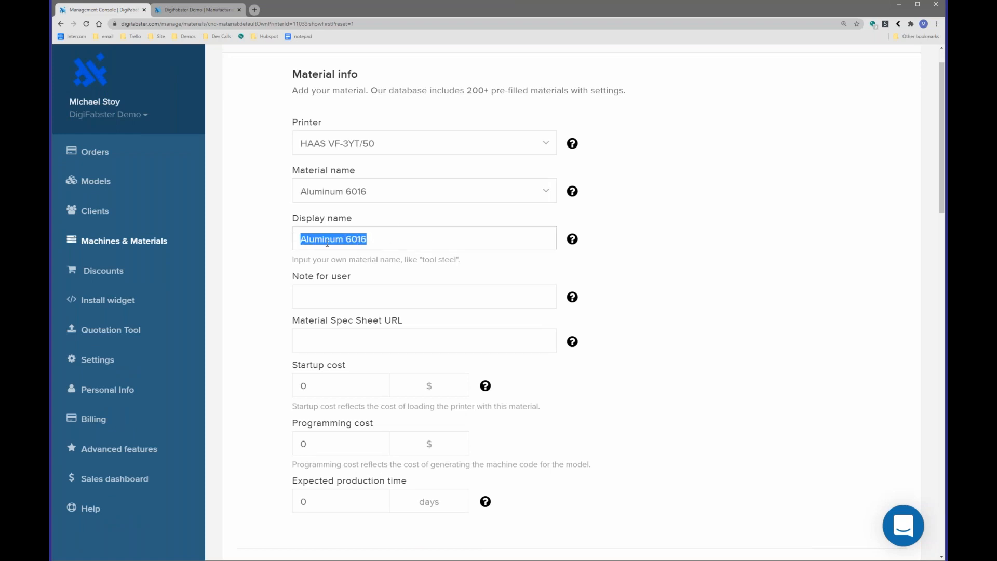
click(343, 240)
drag(344, 242, 376, 238)
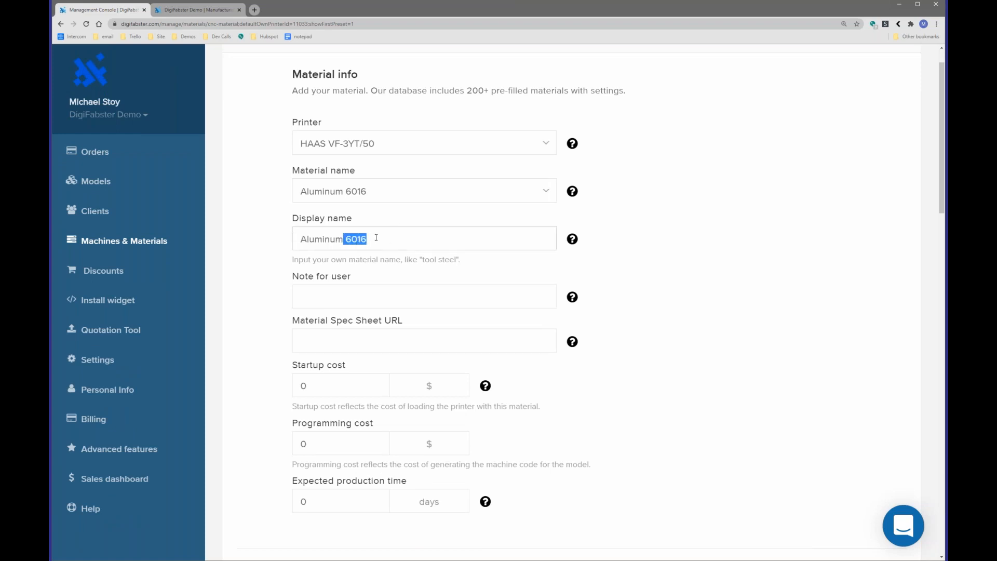
key(BackSpace)
- Set the material's programming cost to $100 and its expected production time to 2 days
scroll(375, 230, down, 2)
click(367, 220)
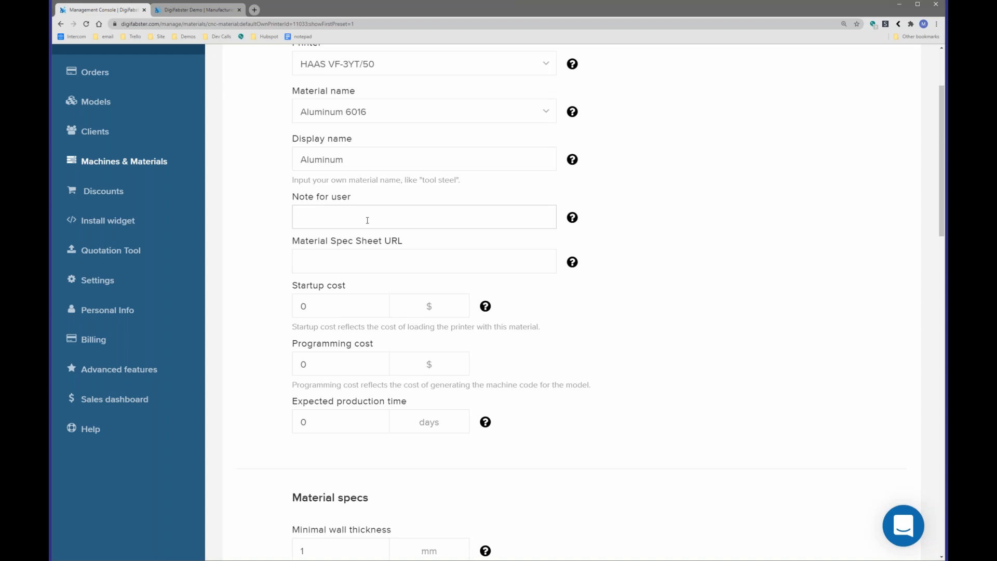
click(347, 259)
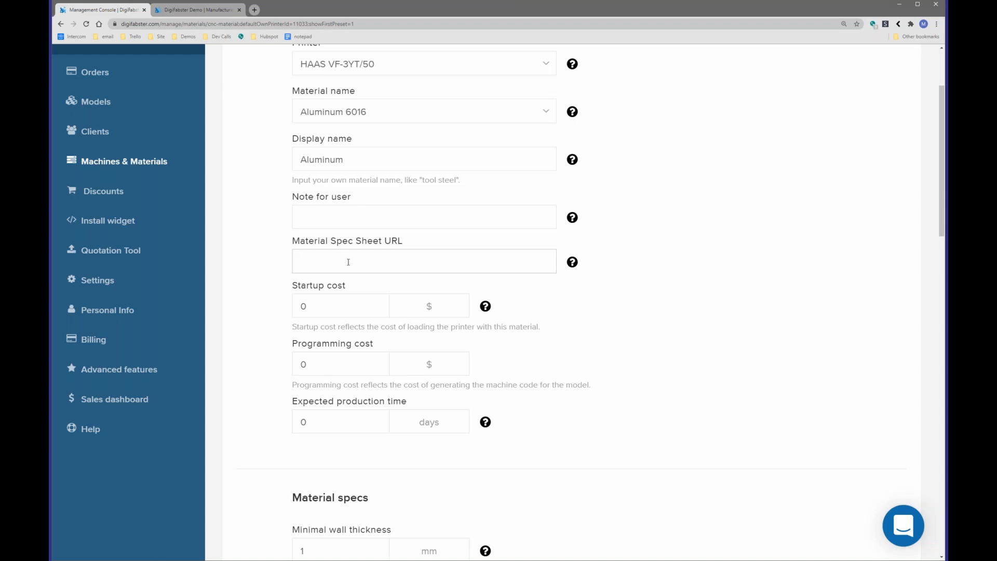
scroll(348, 260, down, 3)
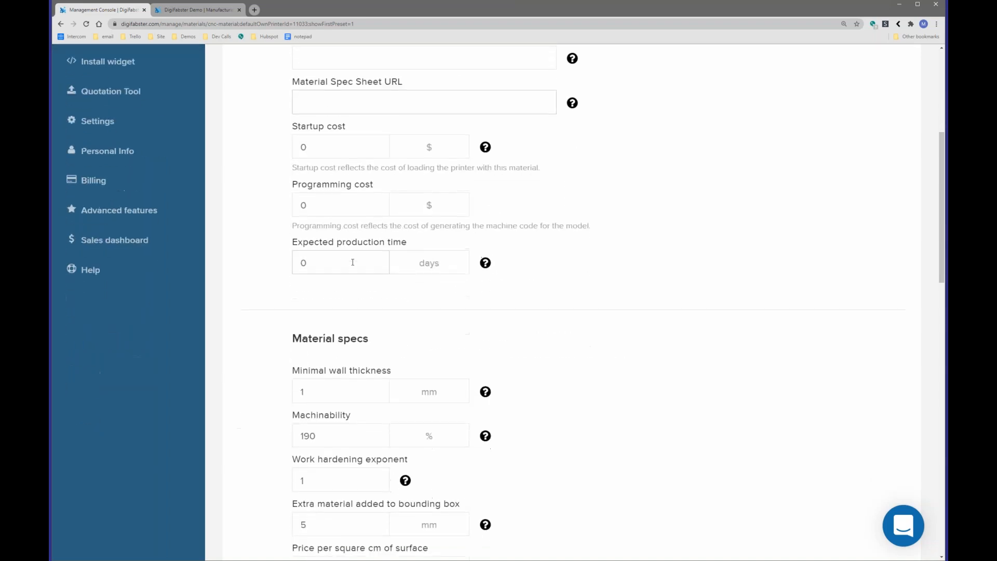
click(351, 156)
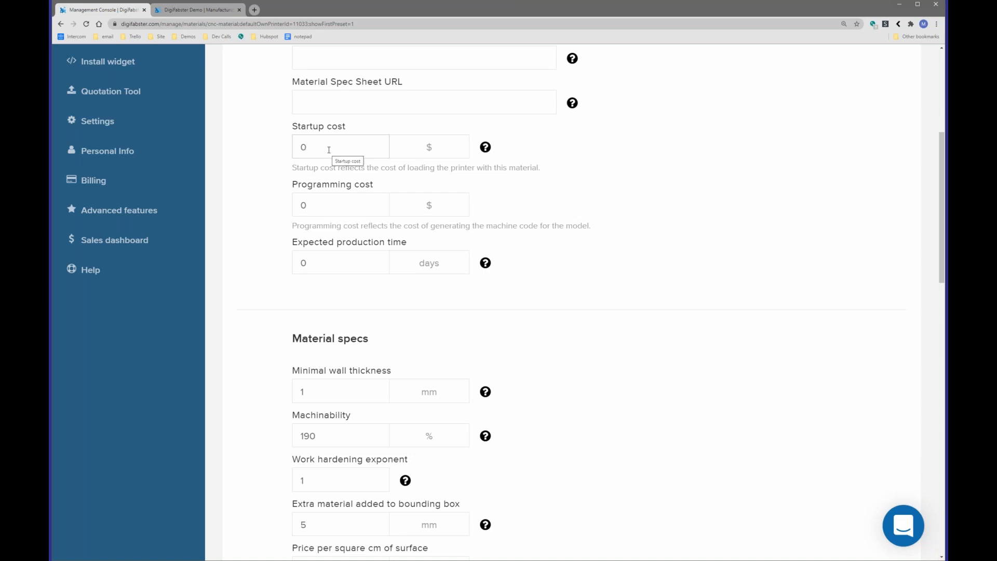
drag(322, 145, 294, 146)
click(330, 202)
drag(330, 210, 299, 205)
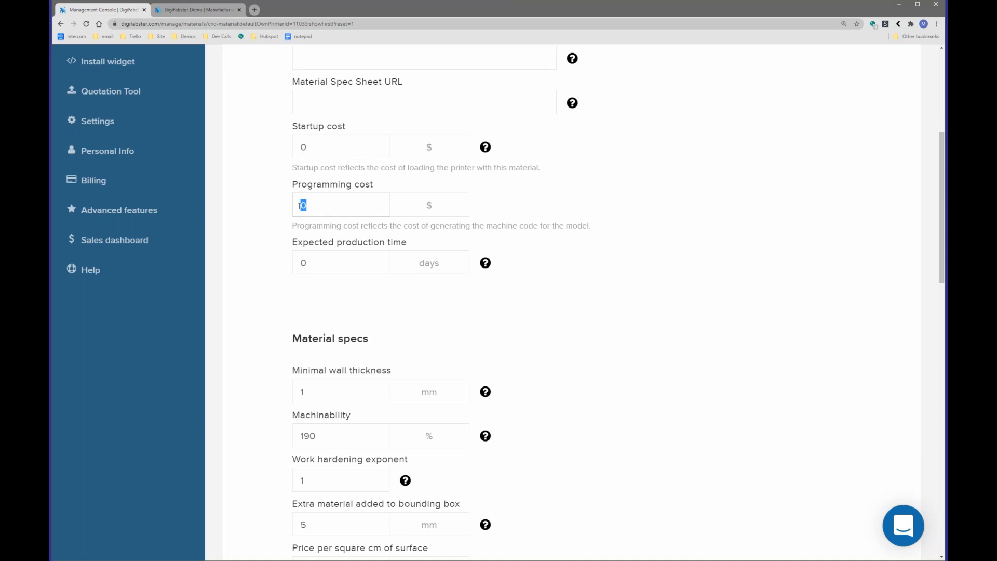
text(100)
scroll(299, 202, down, 2)
double_click(298, 183)
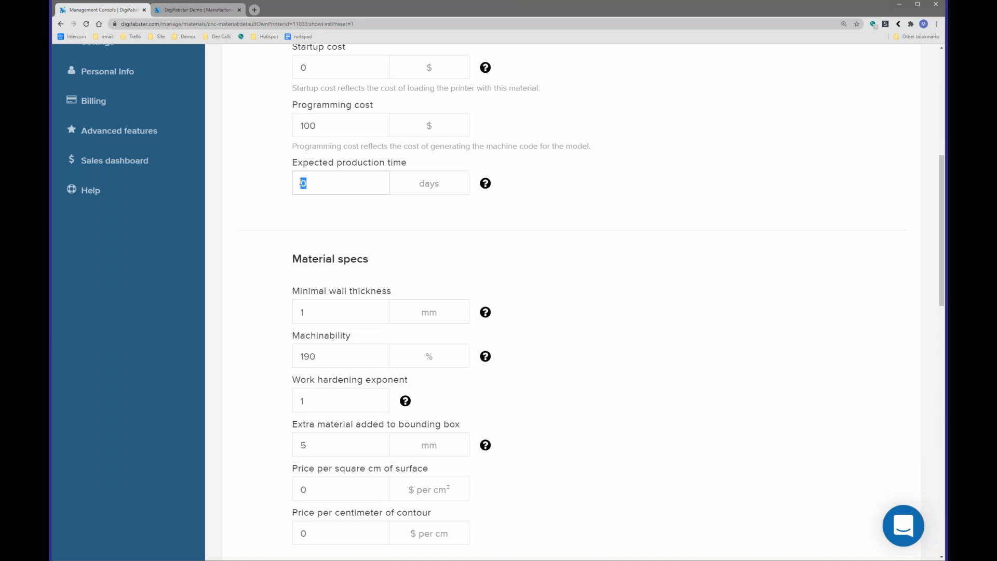
text(2)
- Set the material's machinability to 200% in the material specs
scroll(527, 114, down, 3)
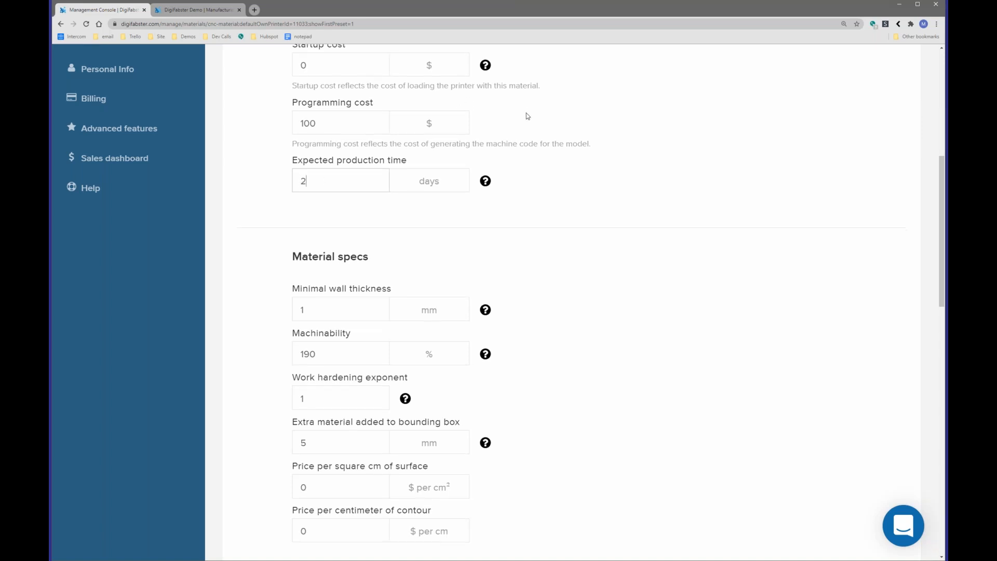
scroll(526, 113, down, 1)
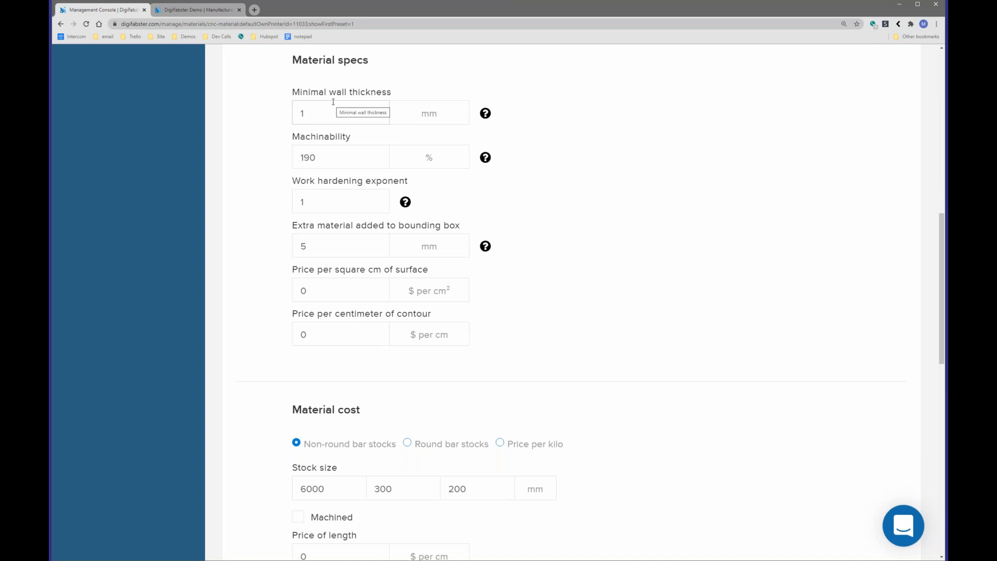
drag(324, 112, 293, 114)
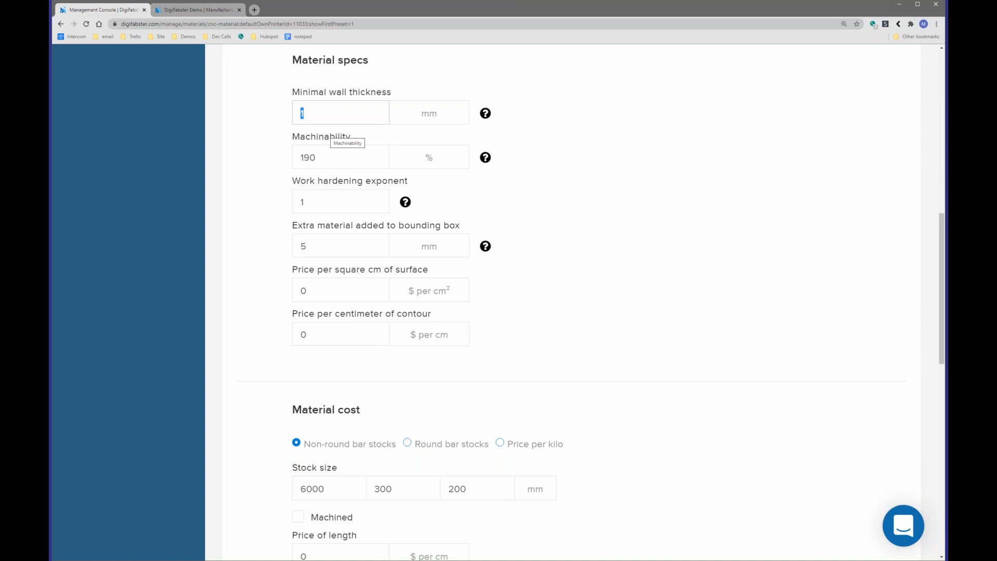
drag(334, 158, 301, 157)
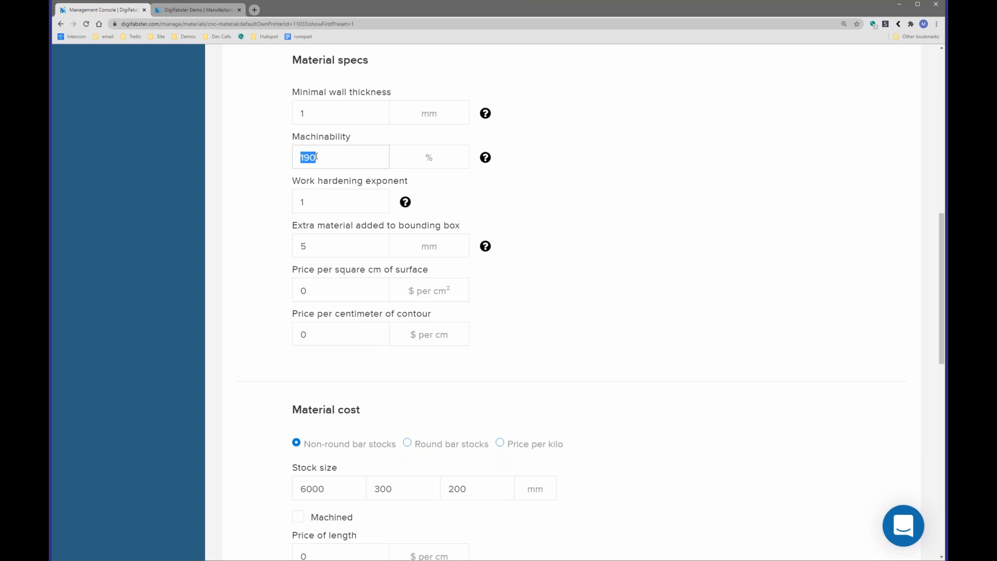
scroll(379, 163, up, 6)
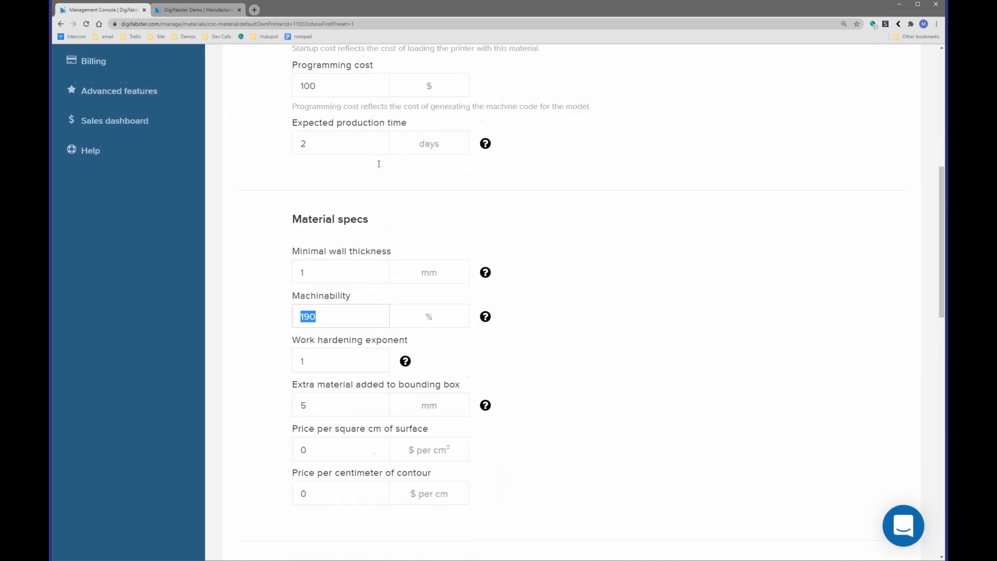
scroll(382, 166, up, 4)
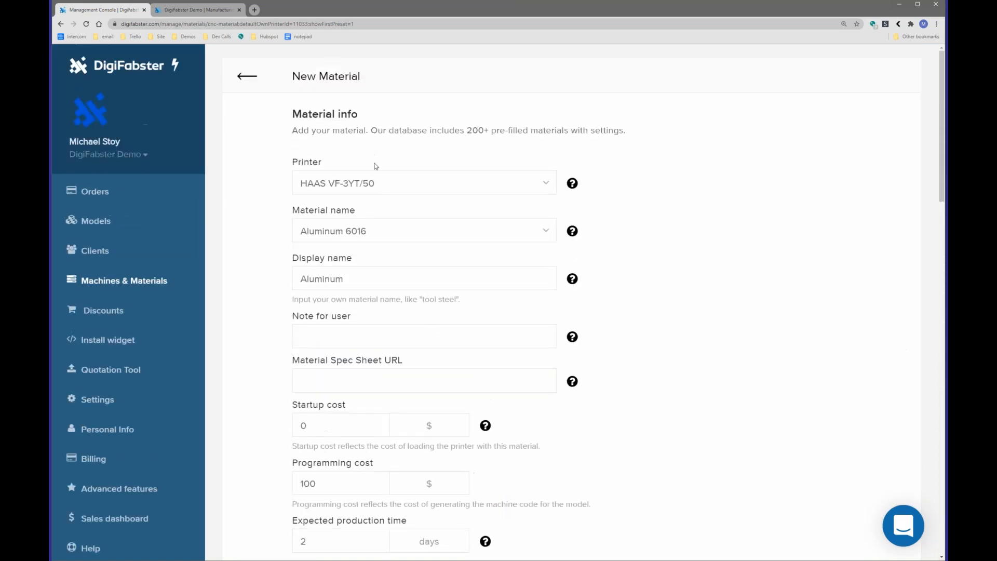
scroll(416, 230, down, 4)
scroll(353, 212, down, 6)
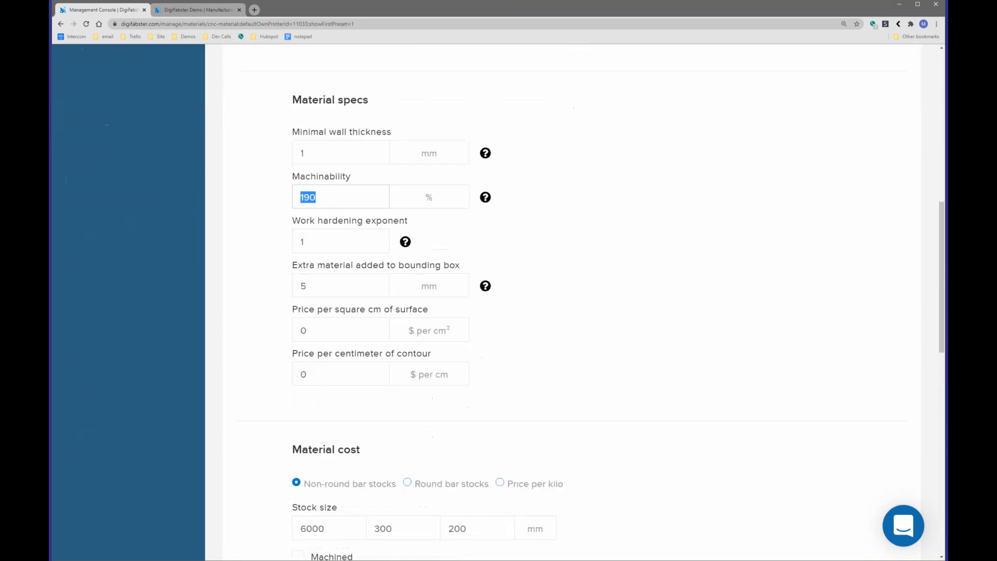
drag(325, 196, 305, 192)
text(200)
- Set the material's price per square cm of surface to $0.12
click(323, 244)
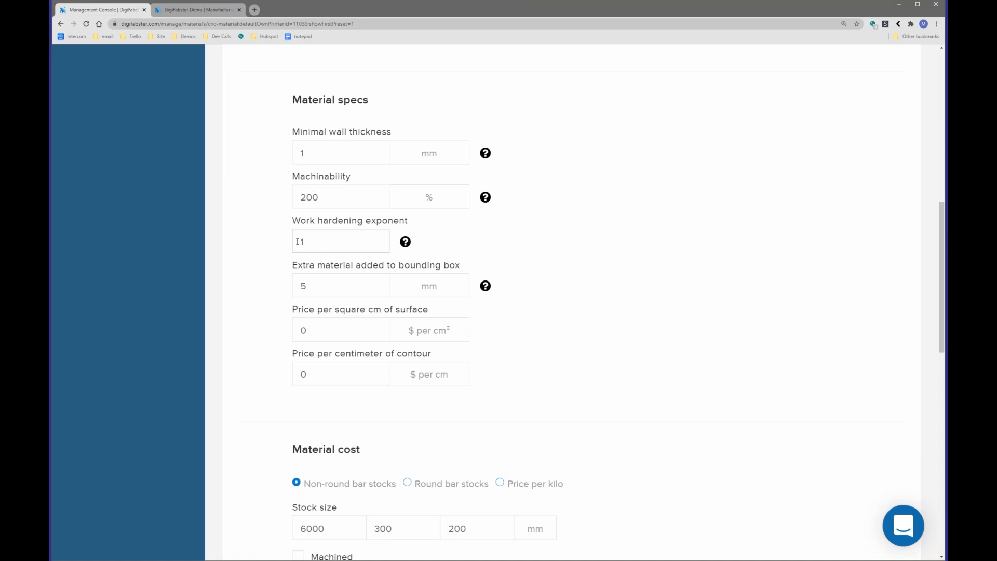
scroll(354, 208, down, 2)
click(354, 208)
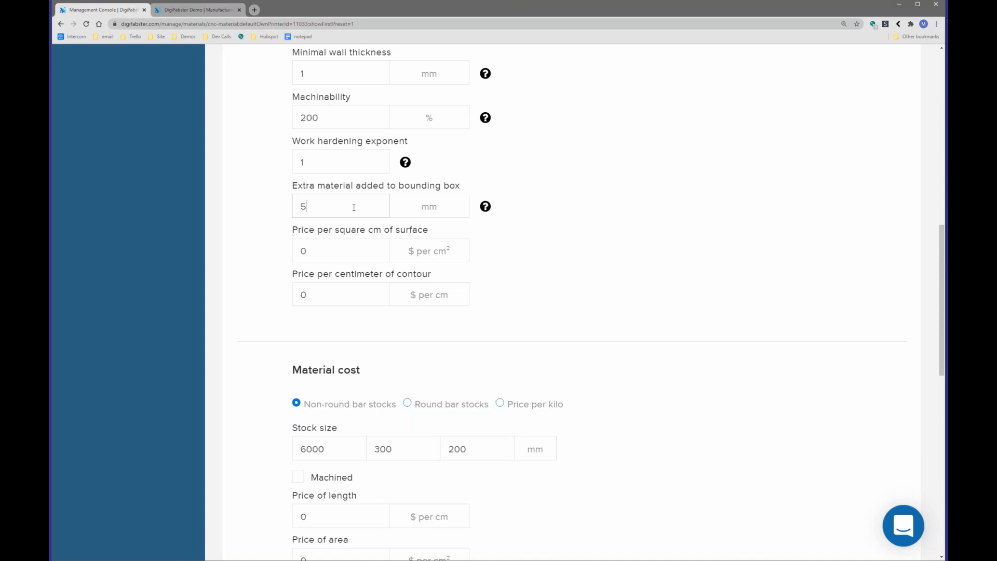
click(315, 254)
text(.12)
- Switch the material cost to price per kilo, with a density of 2.7 g/cm³ and a price of $10 per kilogram
scroll(349, 254, down, 3)
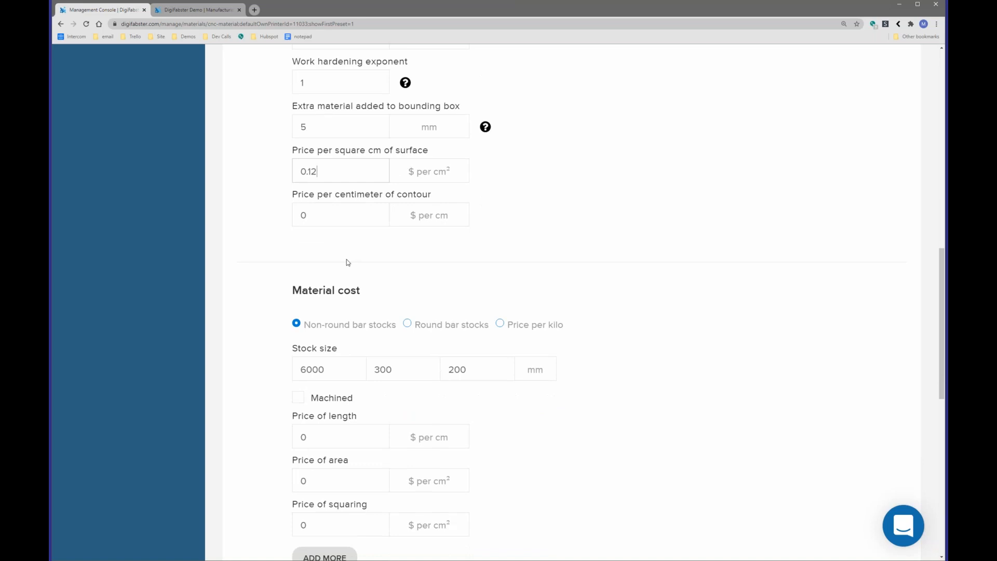
scroll(350, 255, down, 2)
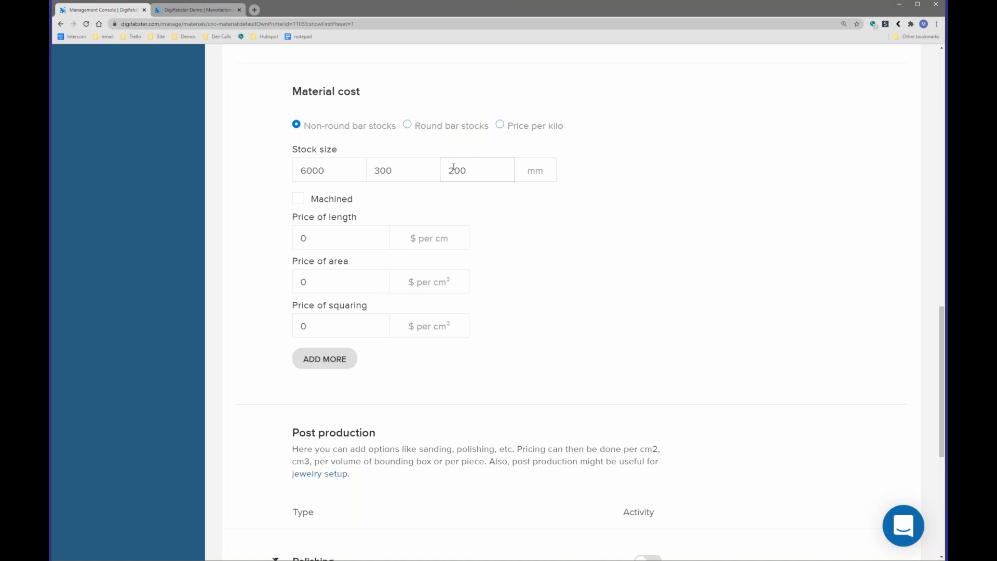
click(460, 130)
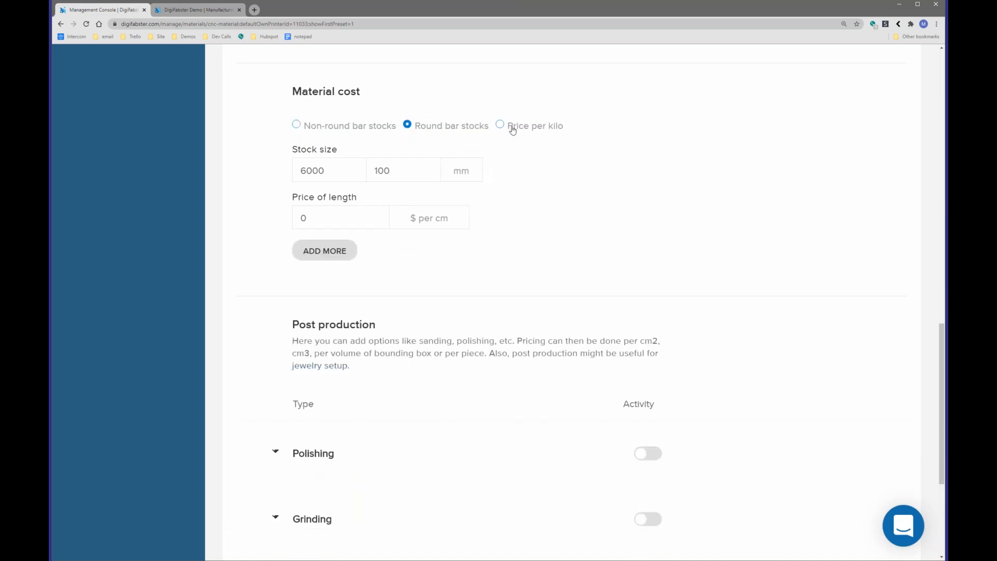
click(509, 127)
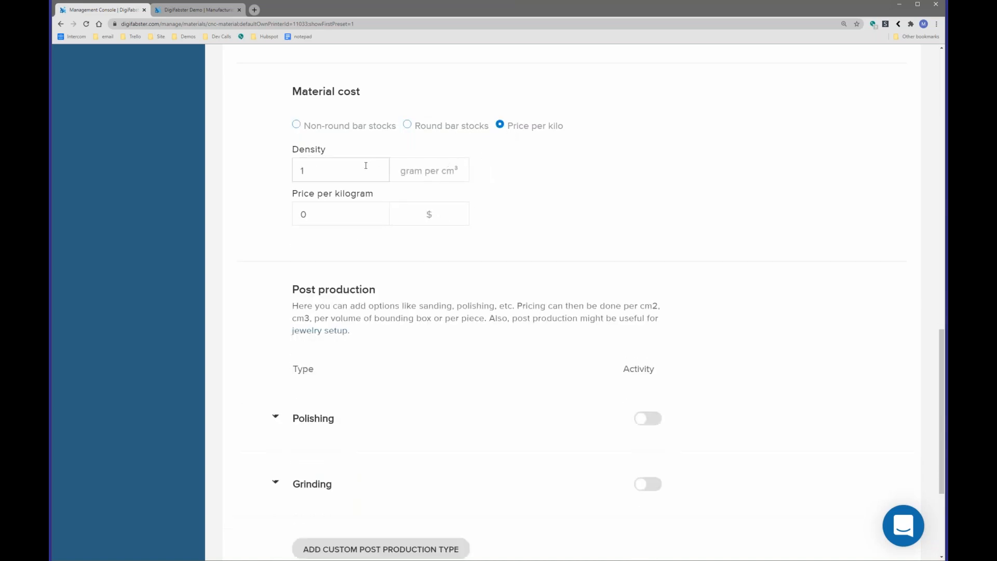
double_click(297, 168)
text(2.7)
key(Tab)
text(10)
- Enable the Polishing post-production option and set its price to $.10 per cm² of model surface
scroll(528, 143, down, 4)
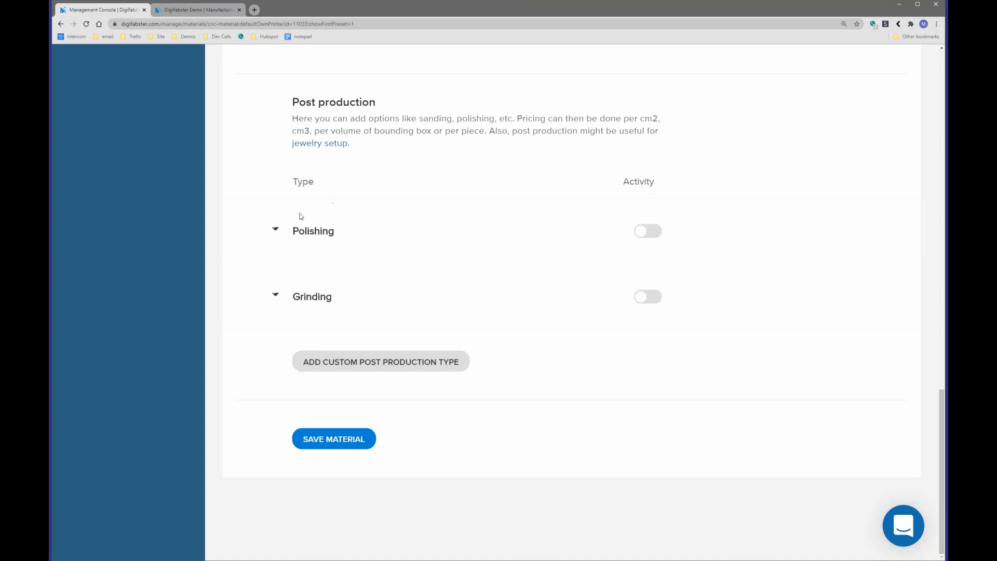
click(640, 234)
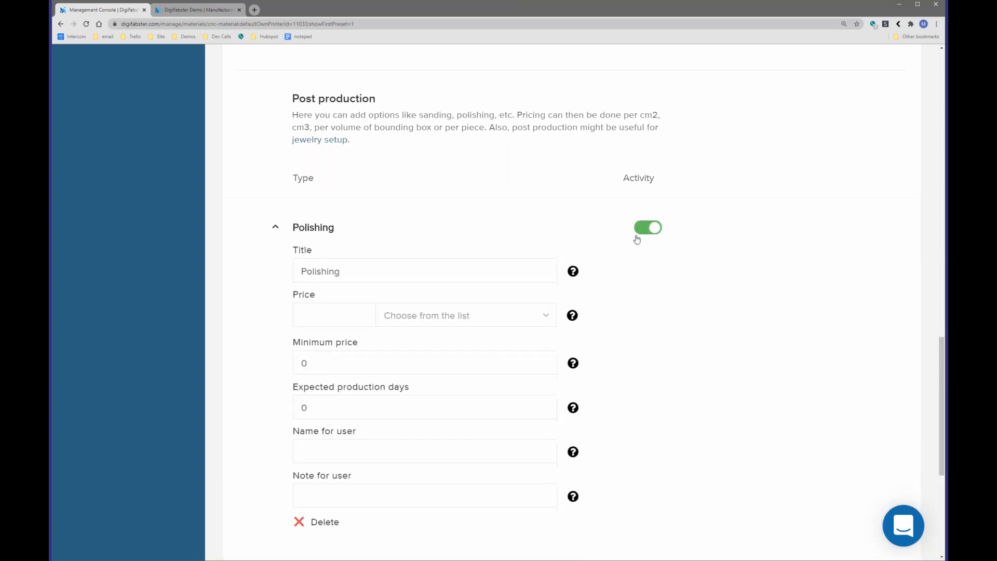
scroll(640, 235, down, 2)
click(511, 195)
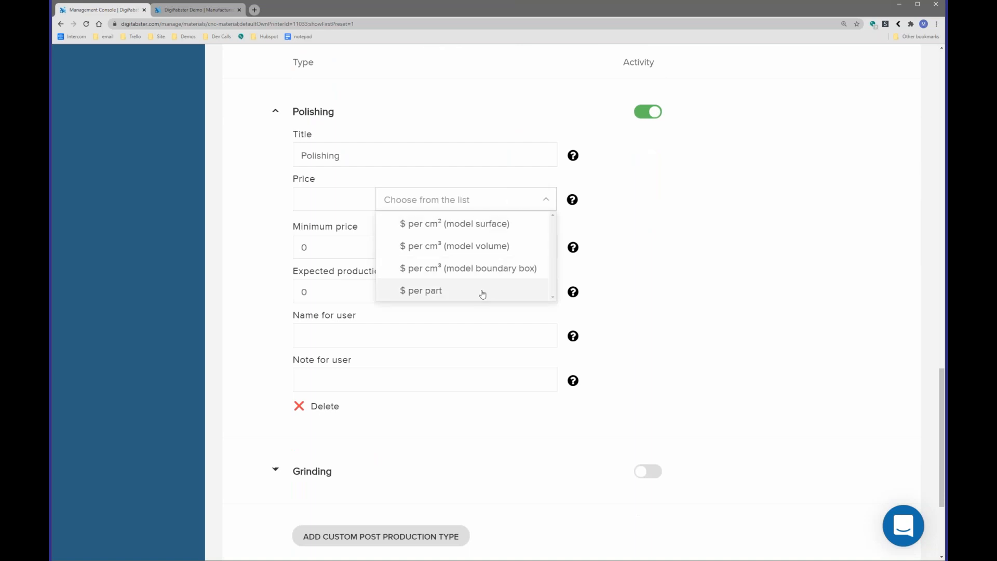
click(507, 225)
click(314, 202)
text(.10)
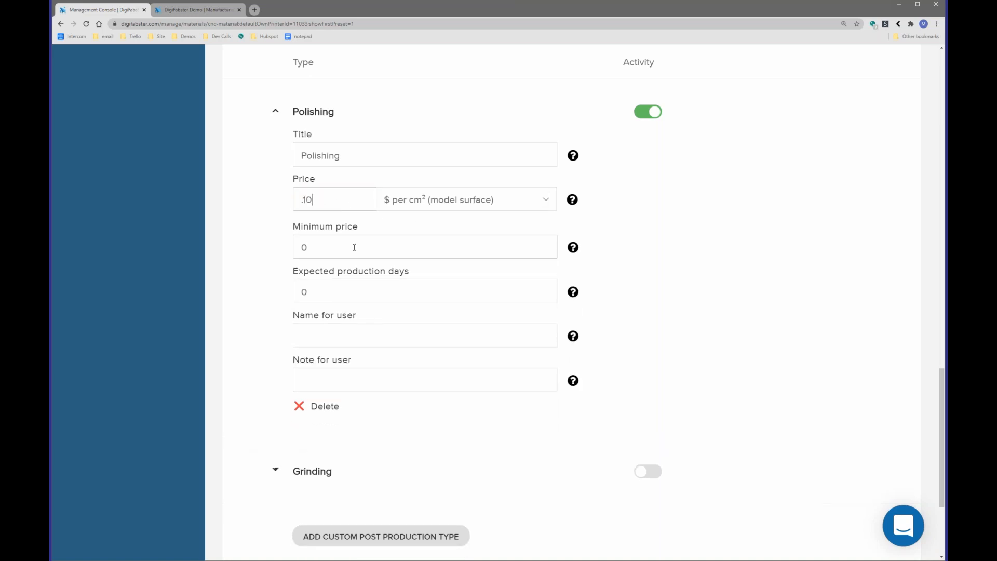
- Set Polishing's minimum price to 10 and its expected production days to 2
drag(350, 244, 273, 251)
text(10)
drag(327, 294, 283, 296)
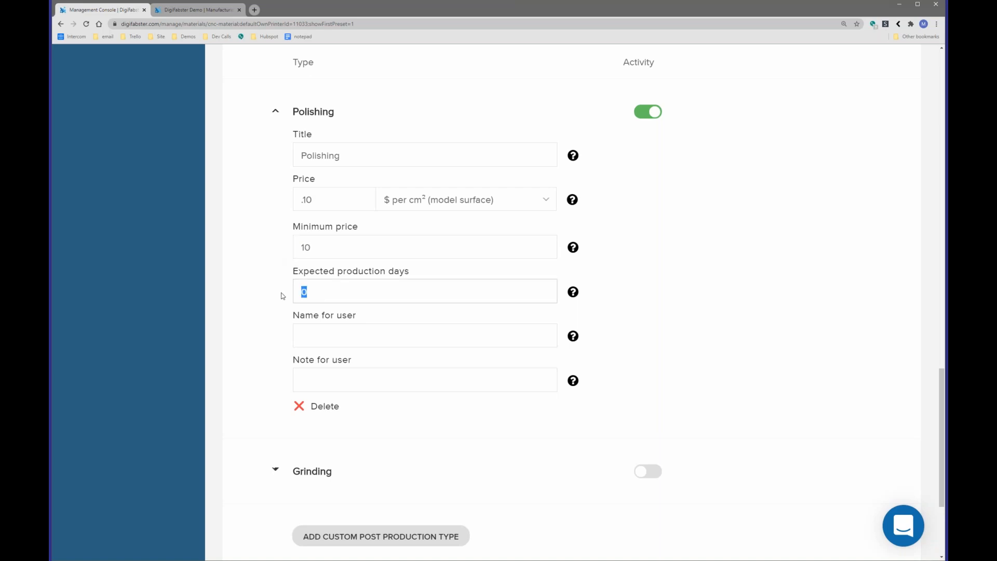
text(2)
click(357, 332)
click(333, 380)
scroll(346, 359, down, 2)
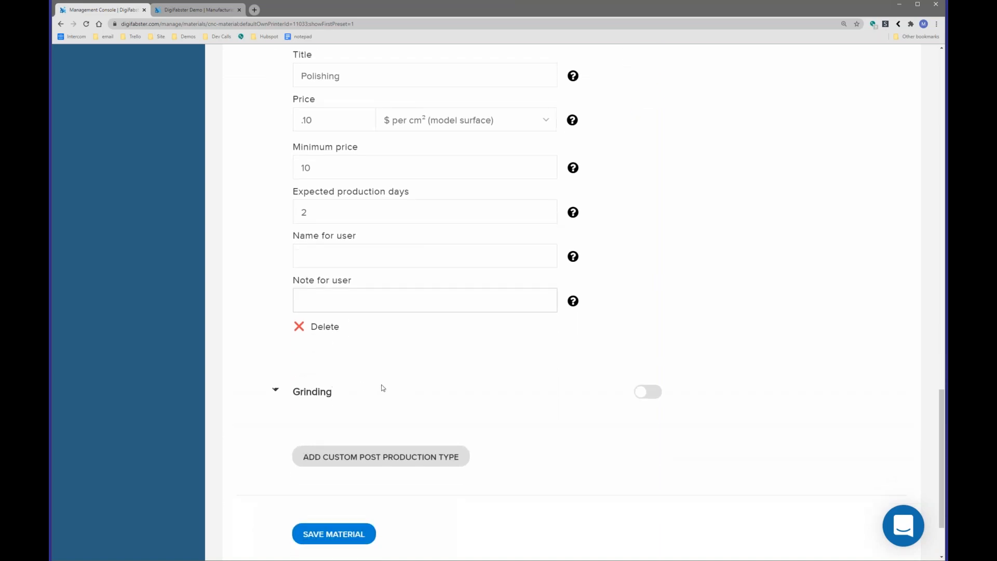
- Add a custom post-production type titled "certification"
click(396, 463)
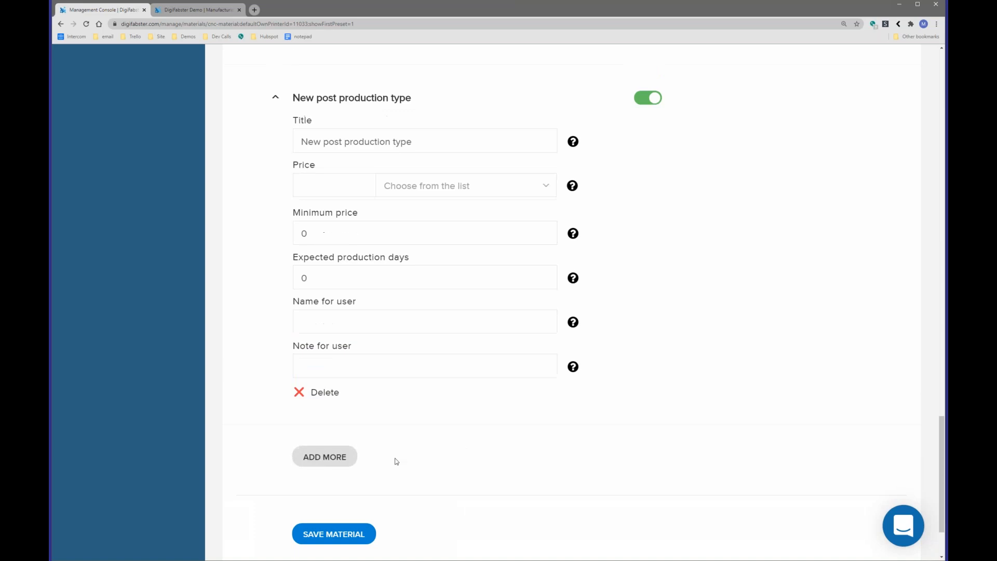
click(478, 142)
drag(462, 141, 289, 153)
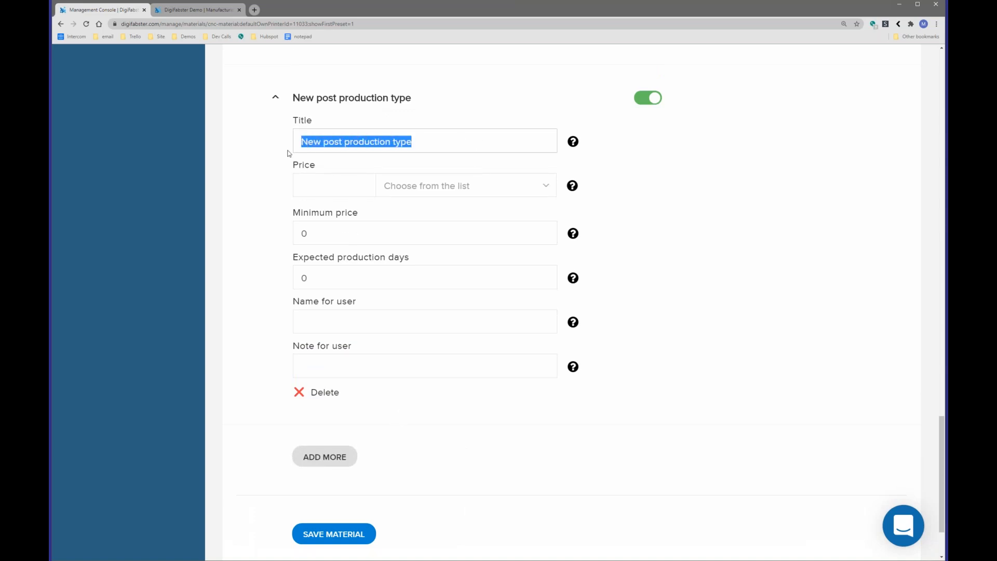
text(certifc)
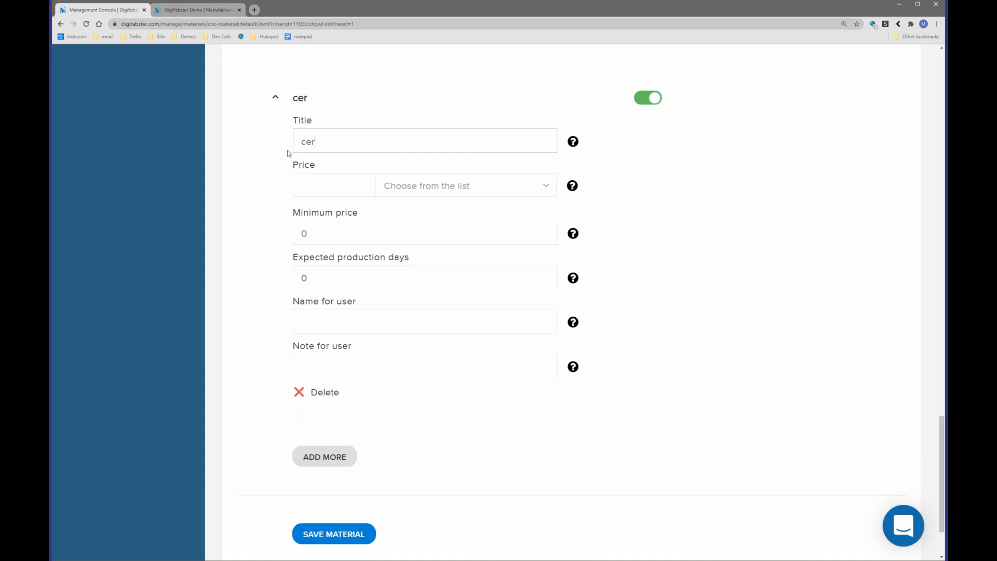
key(BackSpace)
text(ication)
- Price the certification option at $100 per part and save the material
click(465, 186)
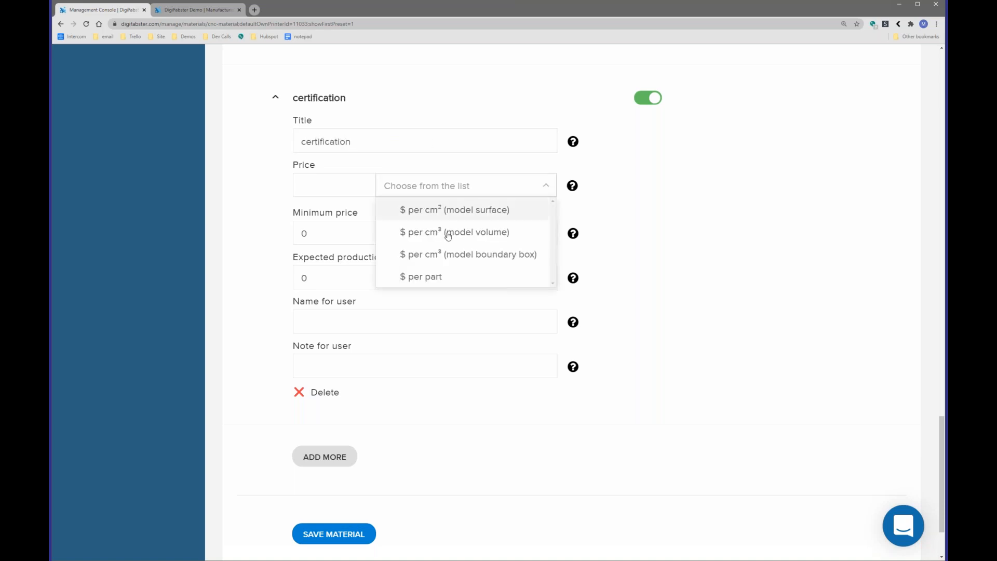
click(437, 276)
click(335, 186)
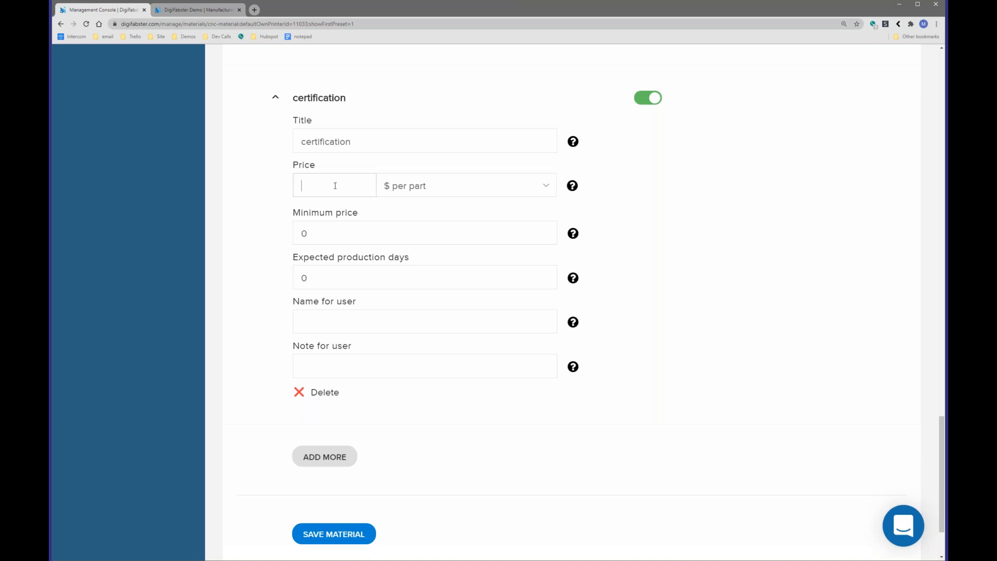
text(100)
click(350, 539)
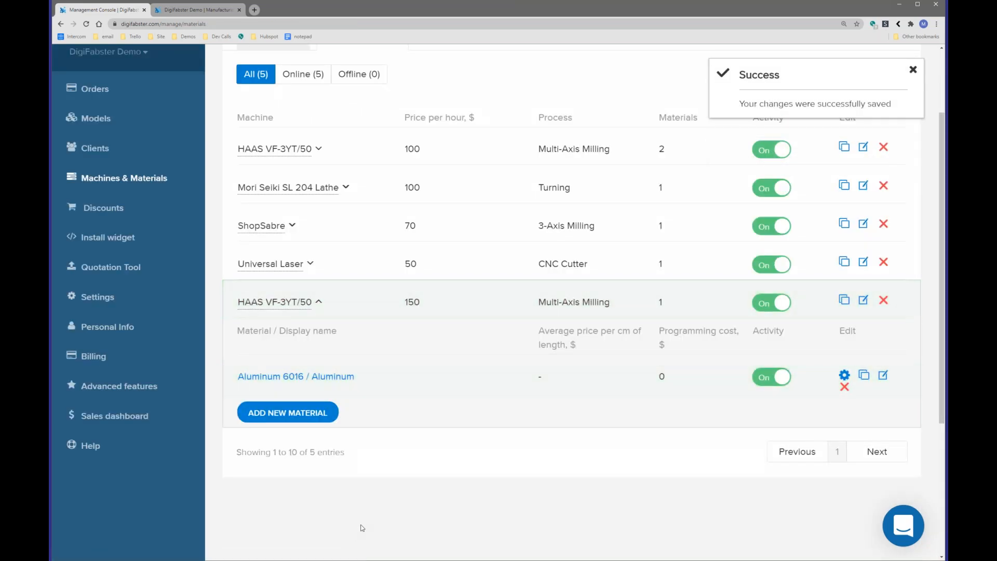
- In the customer quoting page, search the models library for "reclamp" and quote the second 3 axis with reclamping.step model
click(192, 6)
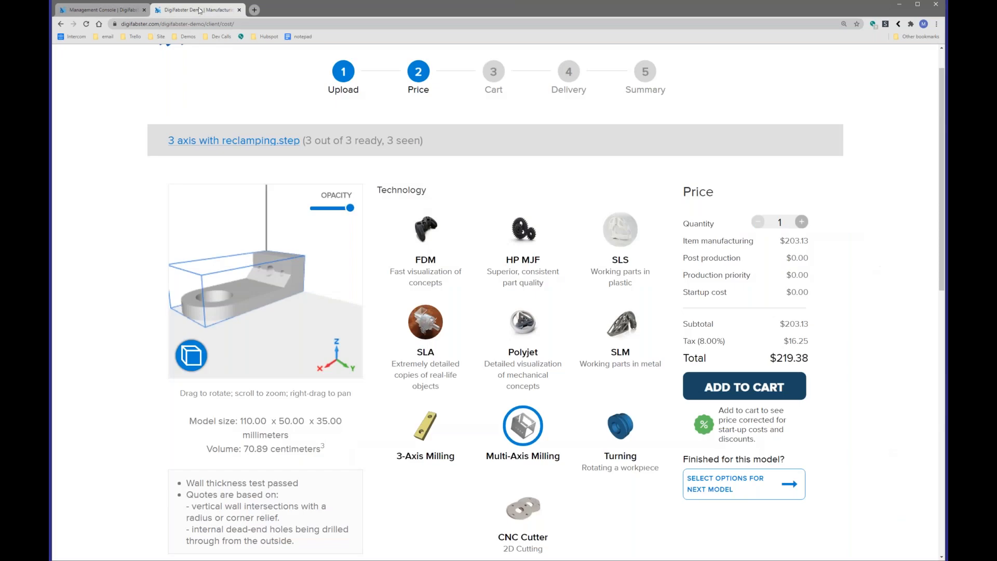
click(350, 76)
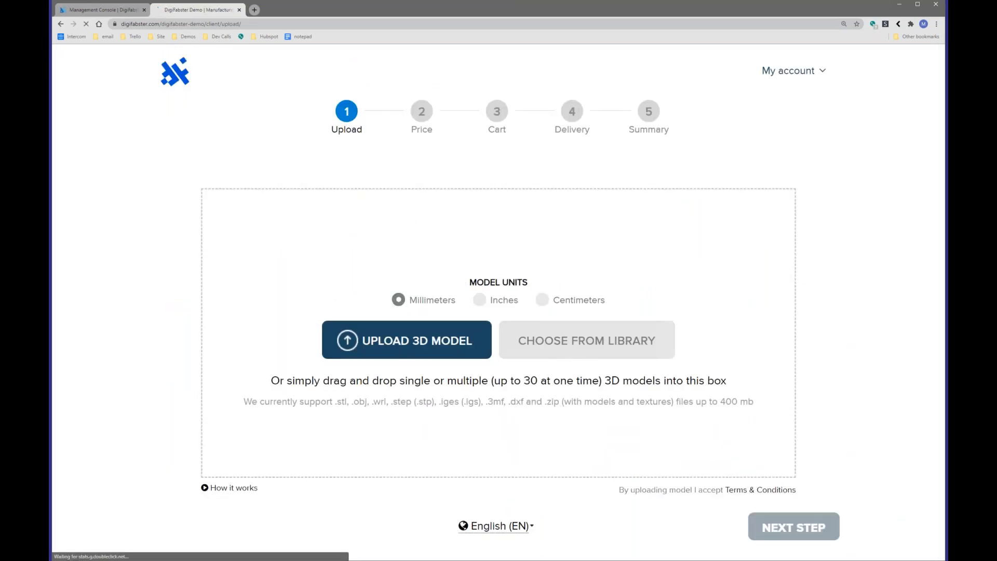
click(576, 352)
text(reclamp)
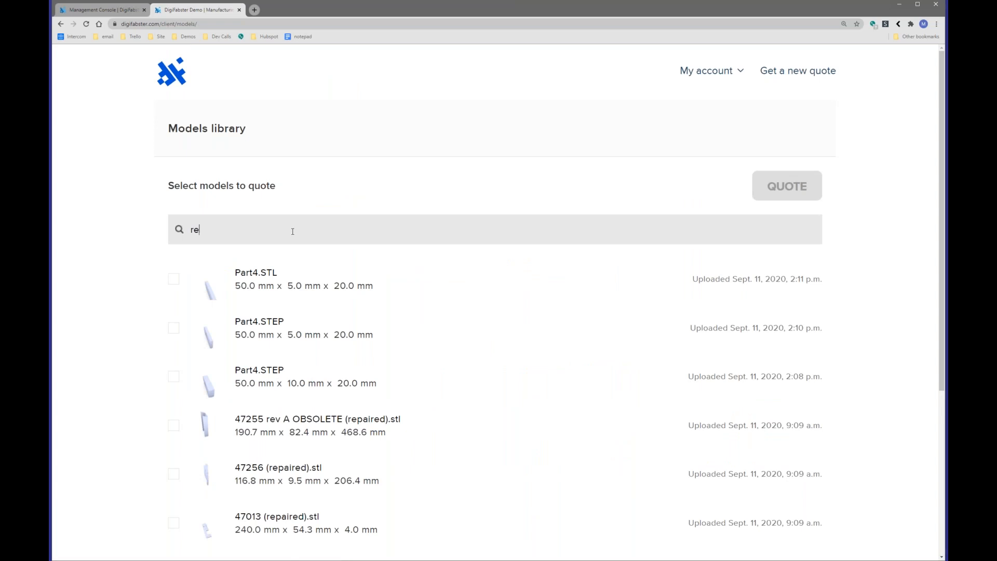
key(Return)
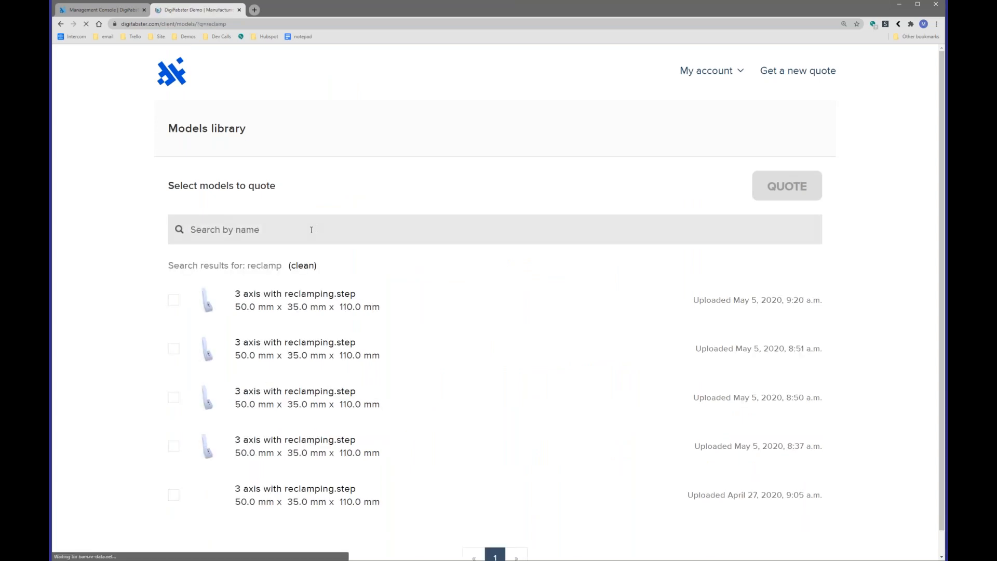
click(175, 348)
click(808, 197)
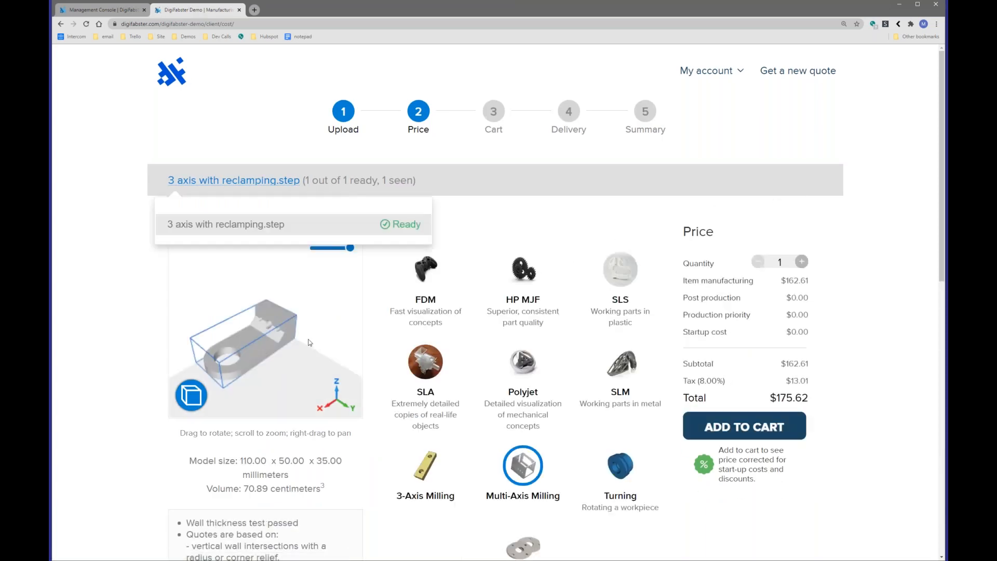
- Choose the Aluminum material and a -1...+0 tolerance for the multi-axis milled part
scroll(856, 295, down, 7)
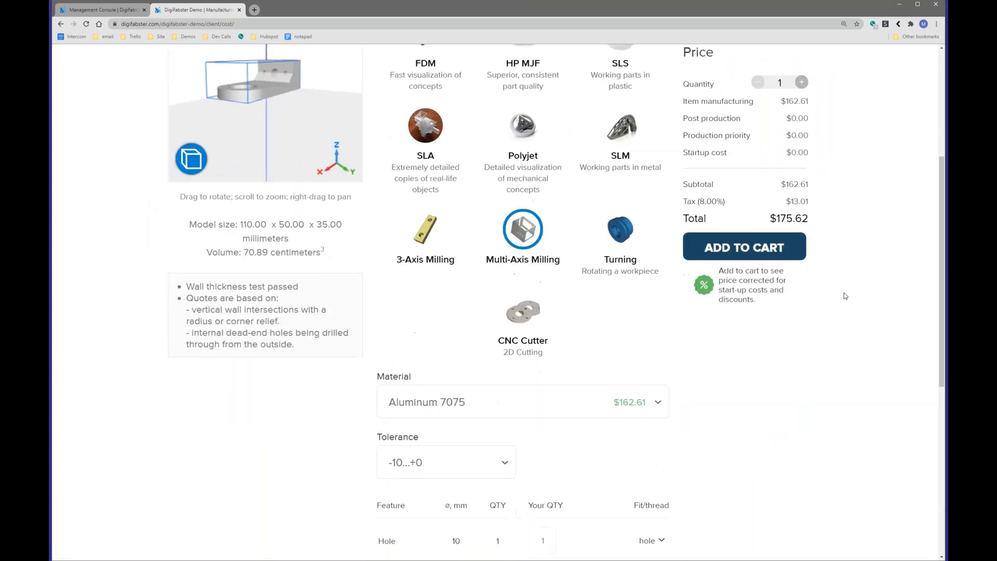
click(602, 278)
click(549, 360)
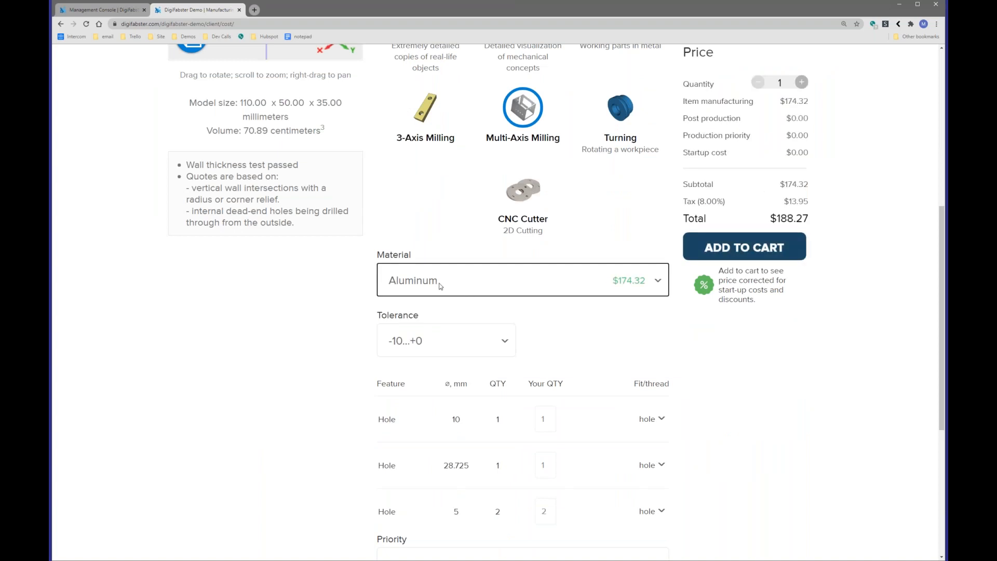
scroll(438, 286, down, 2)
click(439, 265)
click(431, 318)
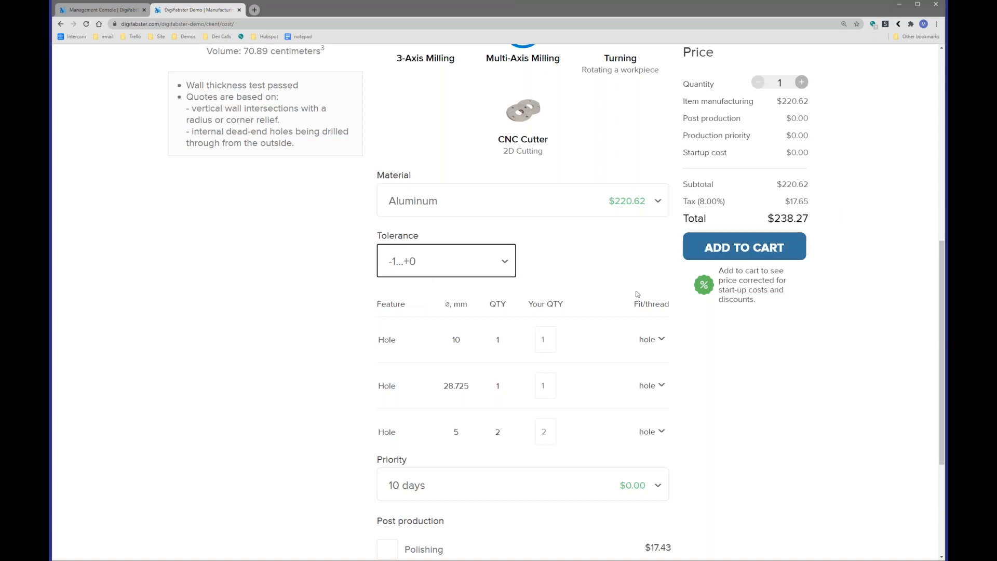
- Set the 10 mm hole and the two 5 mm holes to threaded
scroll(376, 246, down, 2)
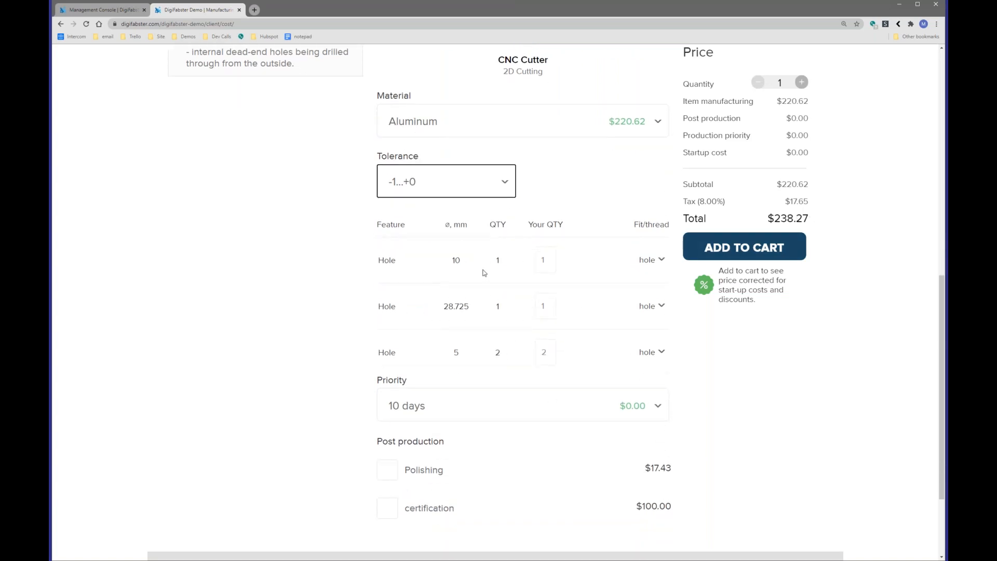
click(646, 260)
click(634, 301)
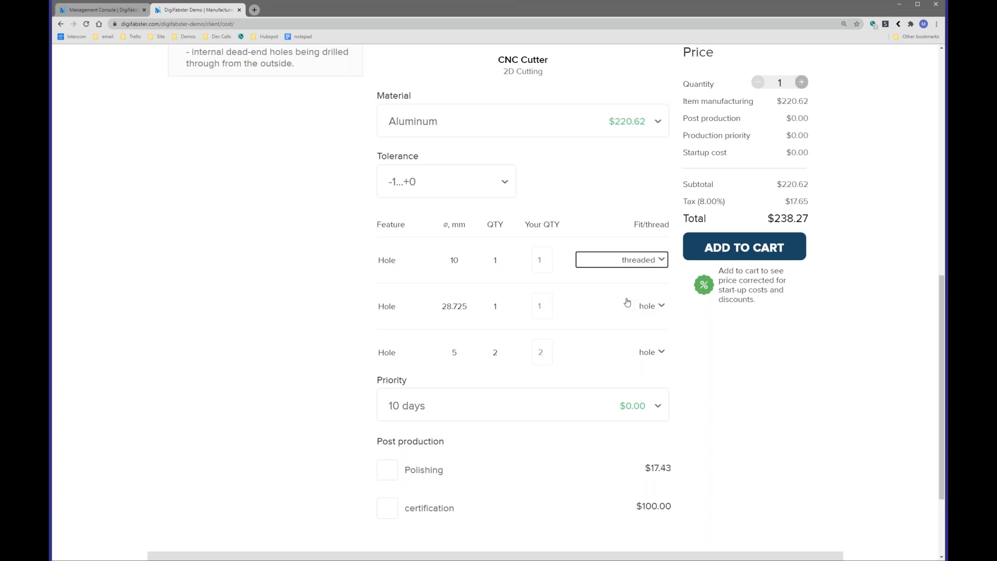
click(648, 352)
click(630, 392)
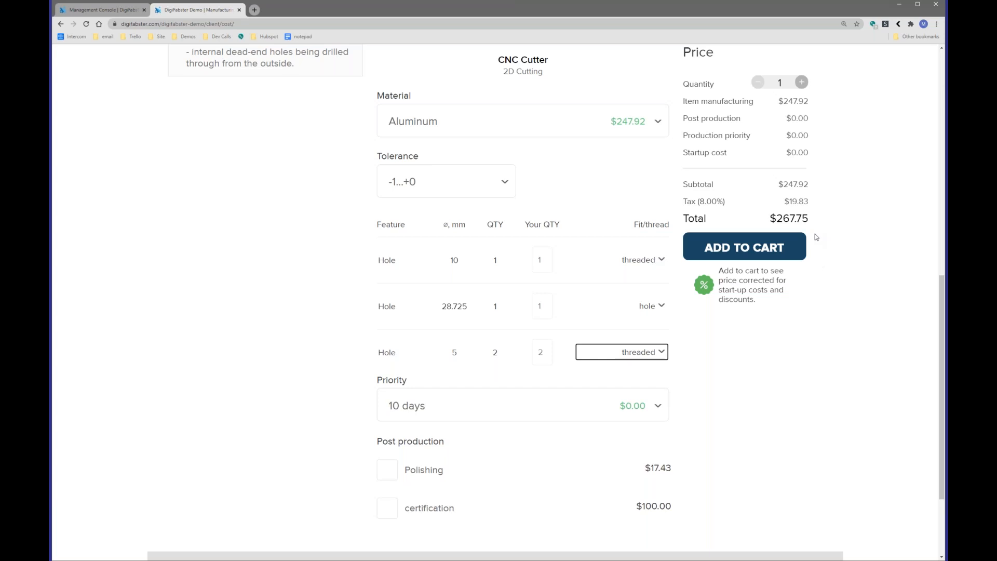
- Set the production priority to 5 days and include the Polishing and certification post-production options
scroll(804, 223, down, 3)
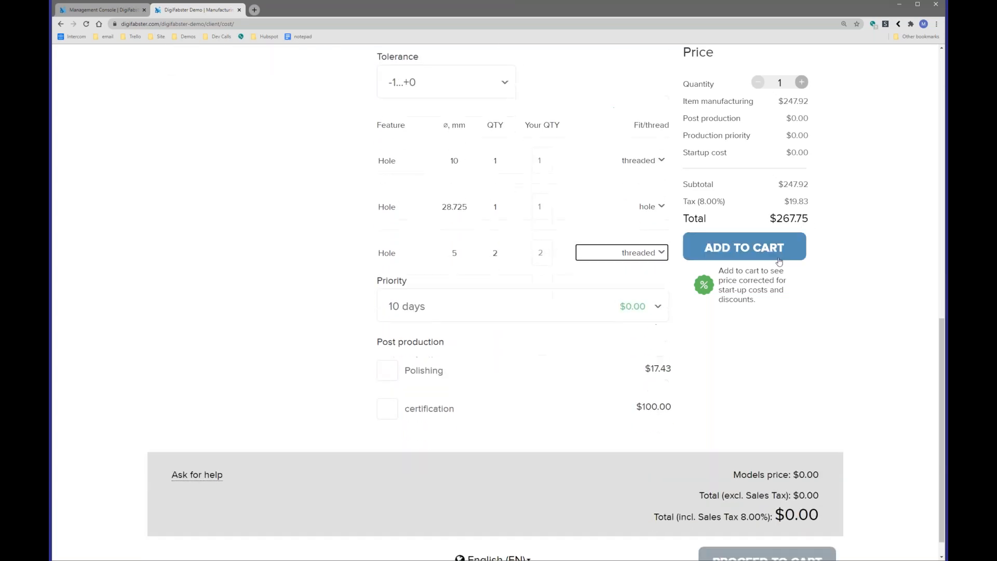
click(637, 287)
click(529, 345)
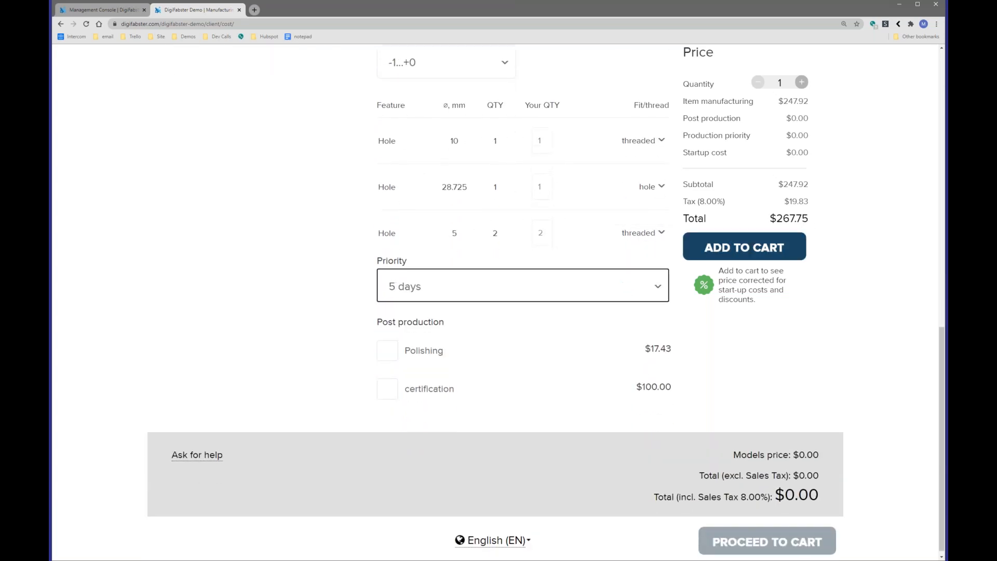
click(385, 350)
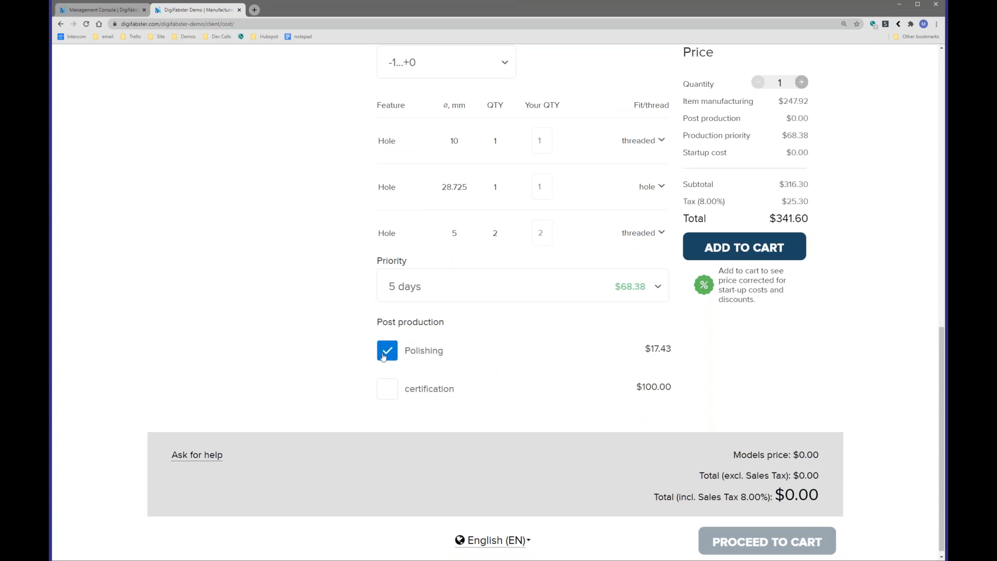
click(389, 394)
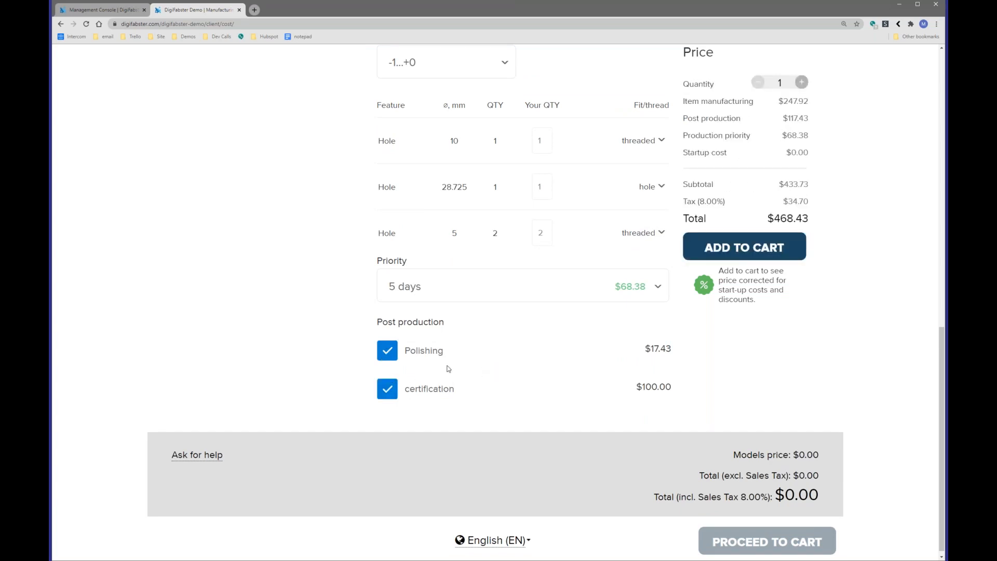
- Add the configured part to the cart and proceed to the cart
scroll(501, 345, up, 4)
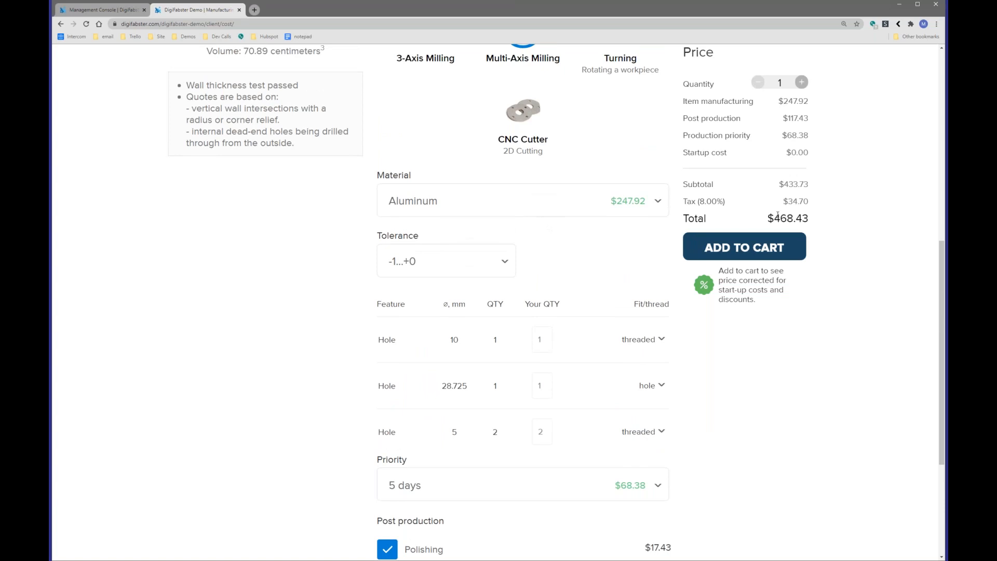
click(794, 252)
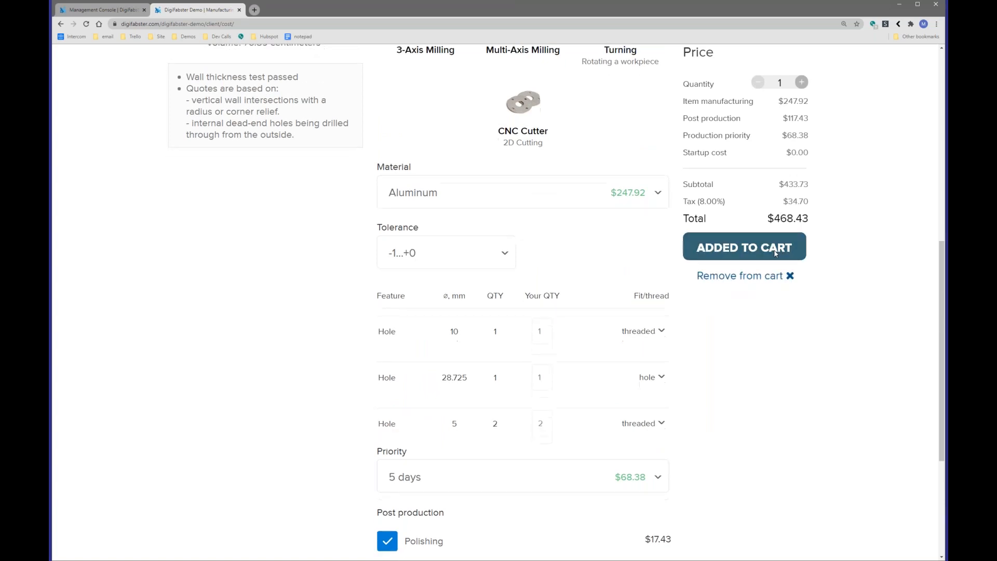
scroll(776, 251, down, 4)
click(751, 544)
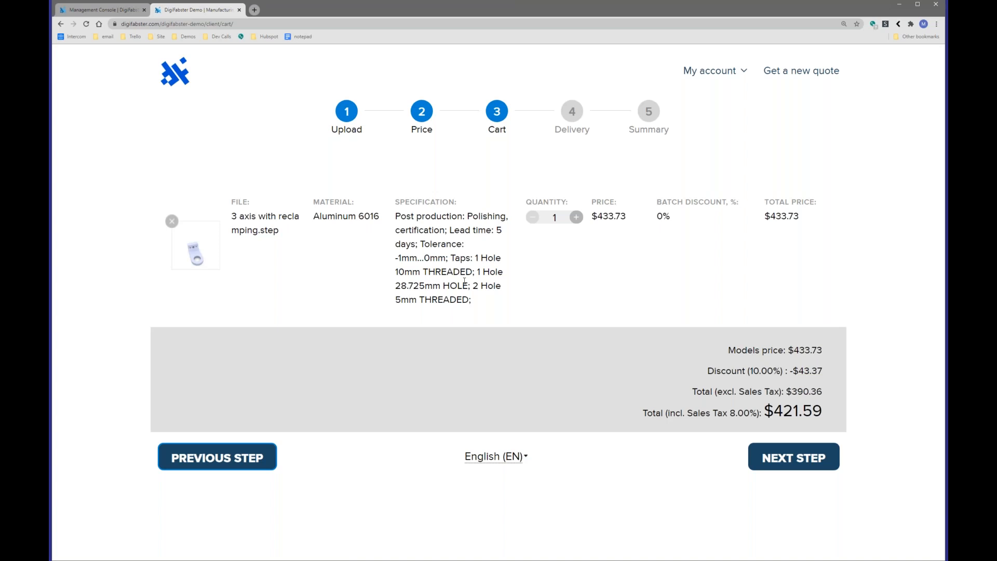
- Increase the part's quantity in the cart to 3 and check its batch discount
click(577, 220)
click(577, 219)
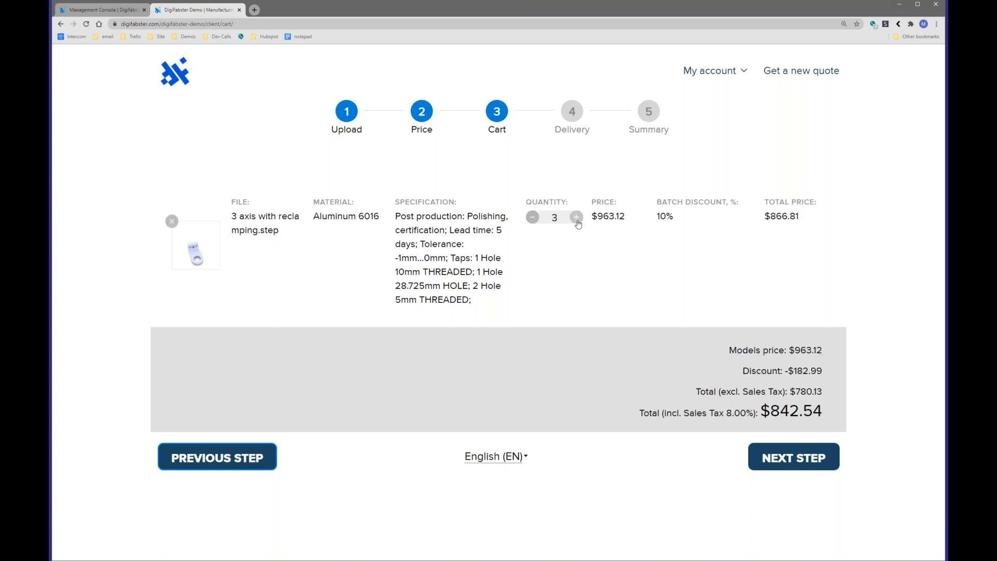
drag(657, 198, 695, 221)
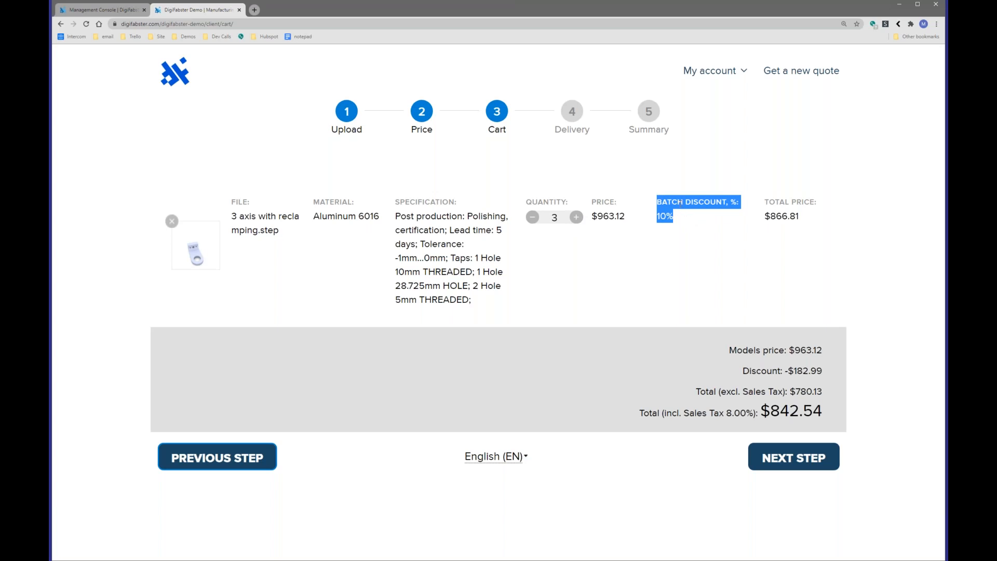
click(673, 212)
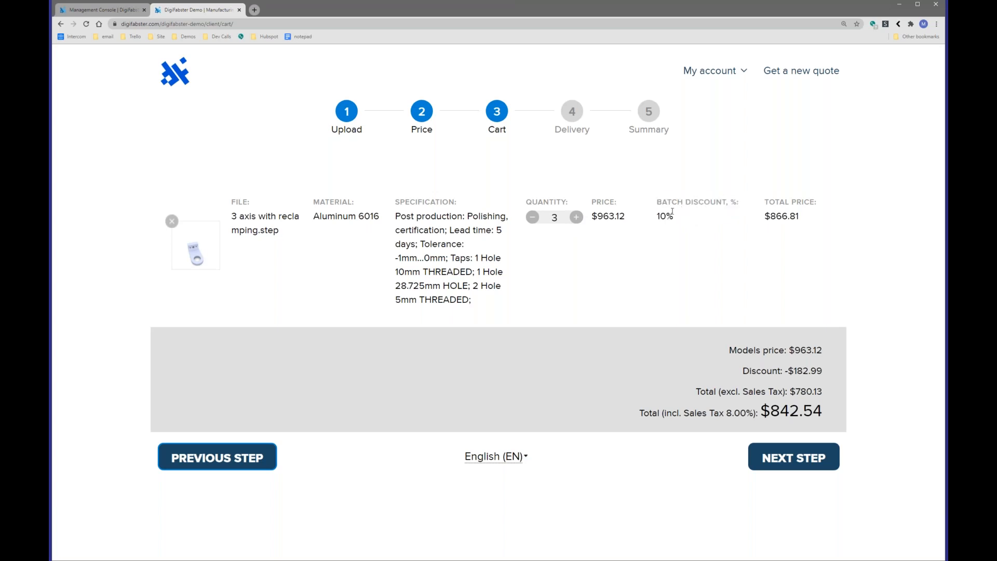
- Proceed from the cart to delivery, choose Local pickup as the delivery method, and continue to the order summary
click(797, 465)
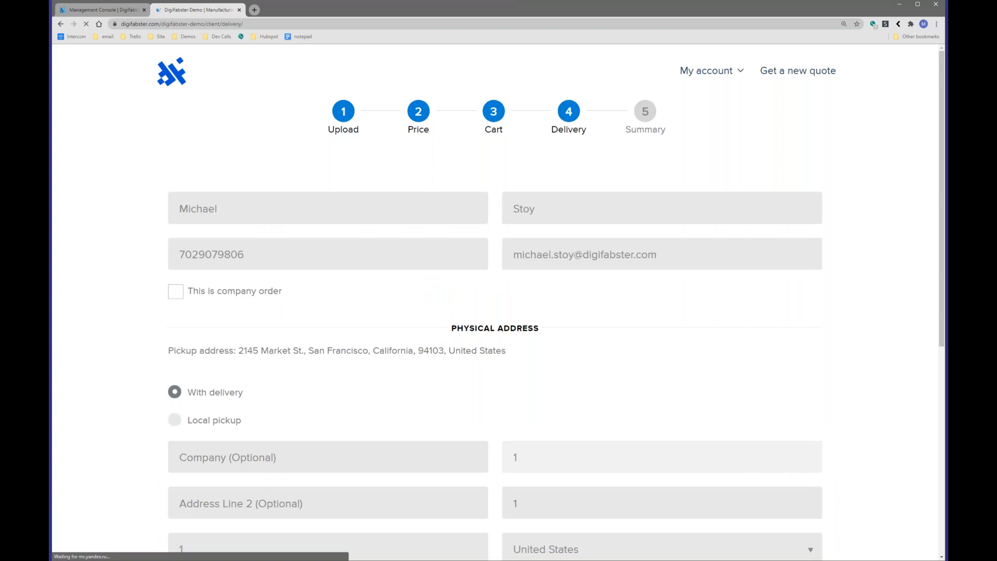
click(219, 418)
scroll(253, 402, down, 3)
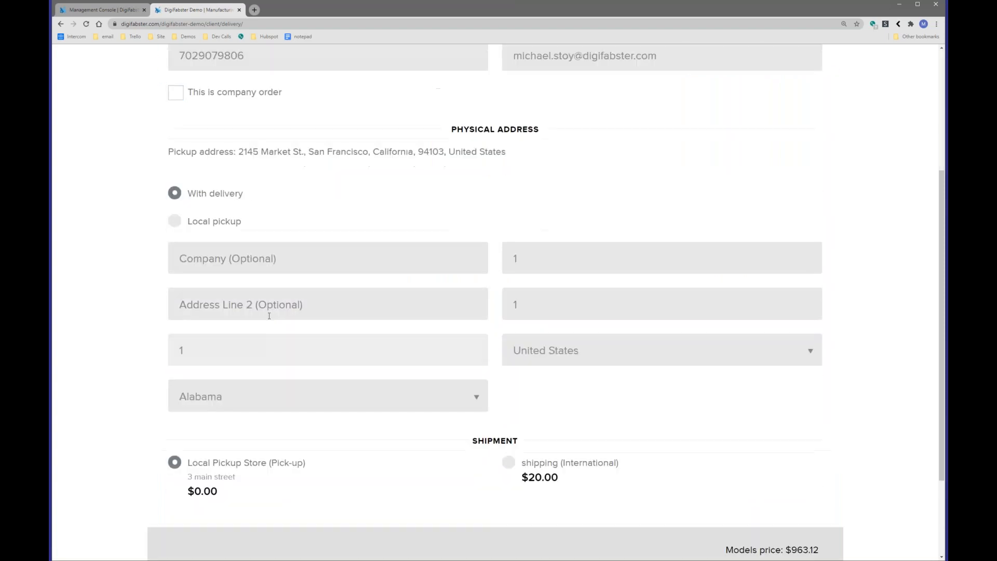
click(215, 222)
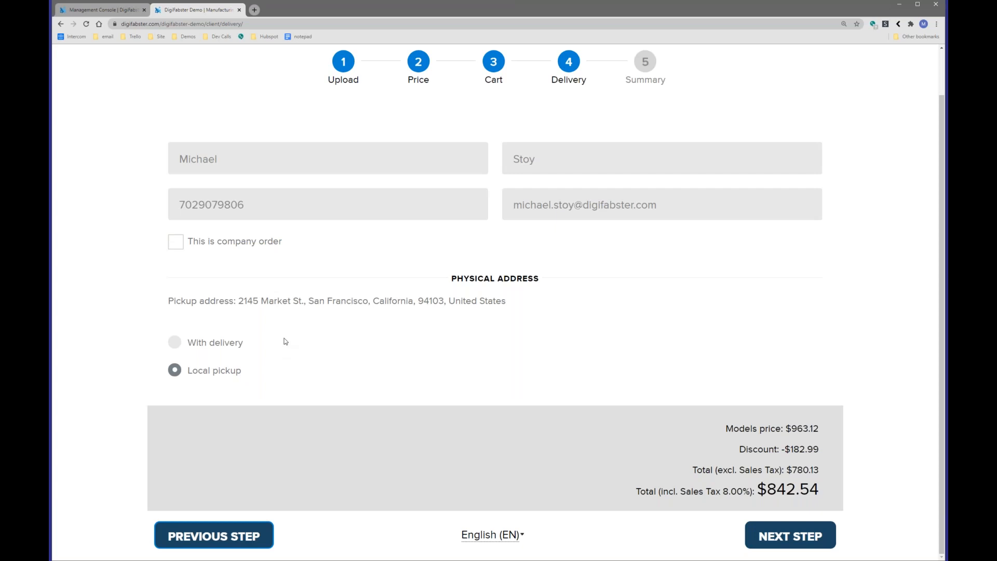
click(809, 540)
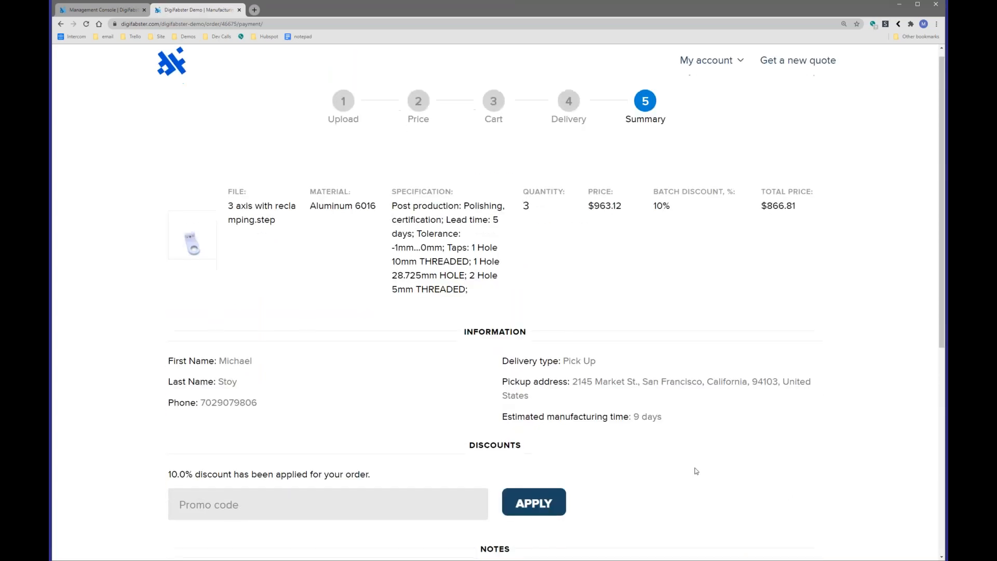
- Examine the promo code and notes fields in the order summary and expand the optional file attachment
scroll(697, 469, down, 3)
click(354, 351)
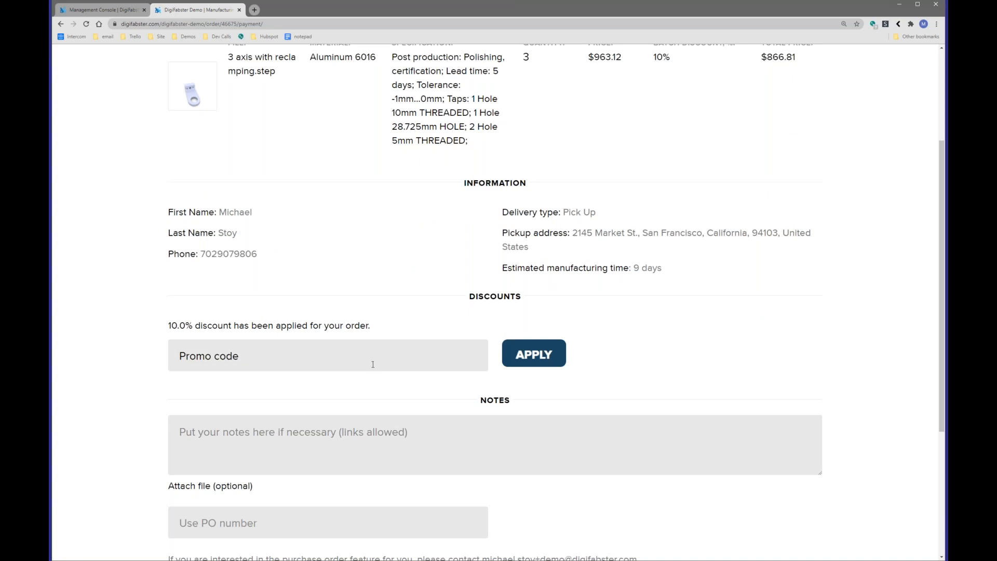
scroll(373, 365, down, 3)
click(321, 300)
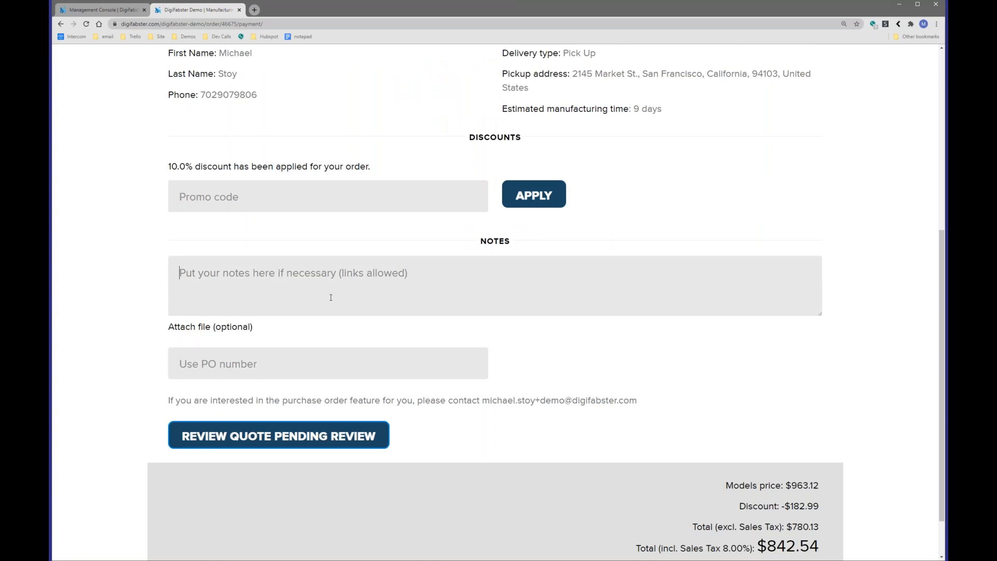
scroll(333, 294, down, 1)
click(217, 287)
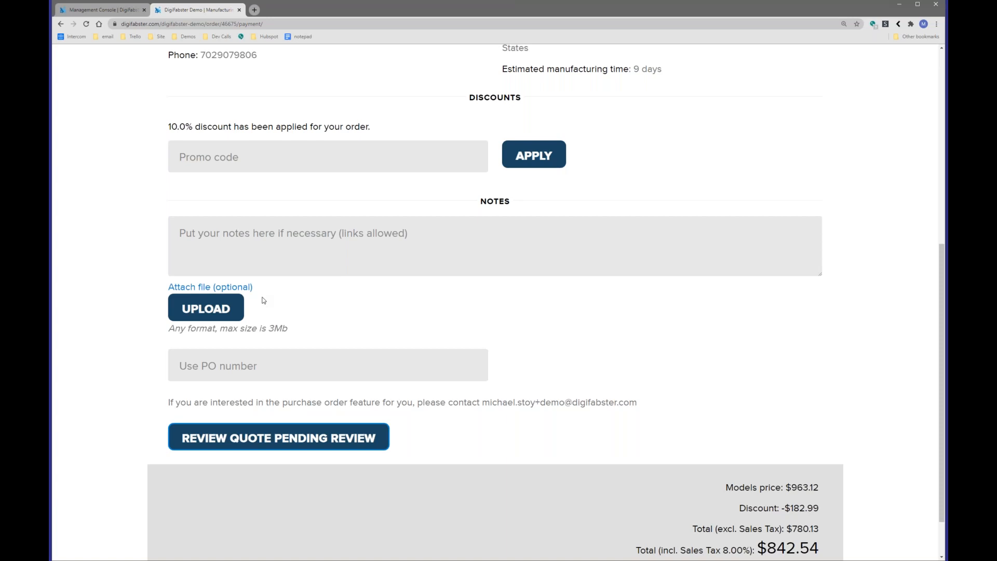
- Open the pending-review quote document, enlarge it, and read through its pricing and terms and conditions
scroll(345, 256, down, 1)
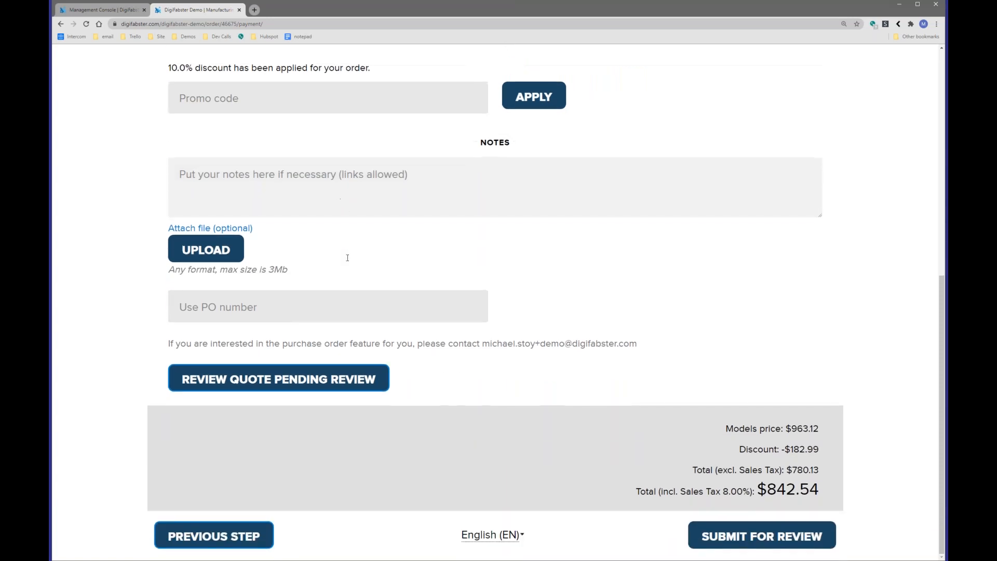
click(380, 378)
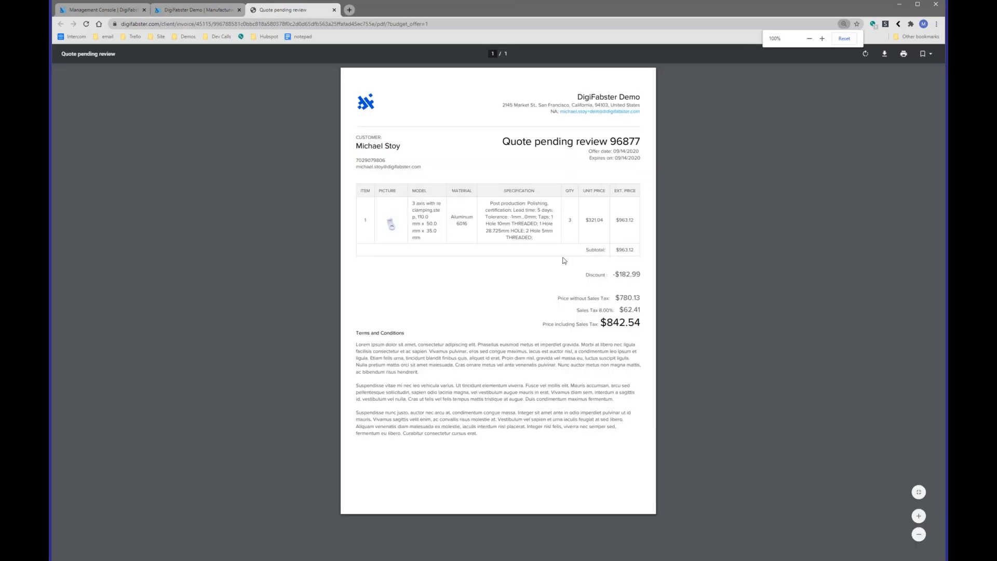
click(919, 517)
click(919, 516)
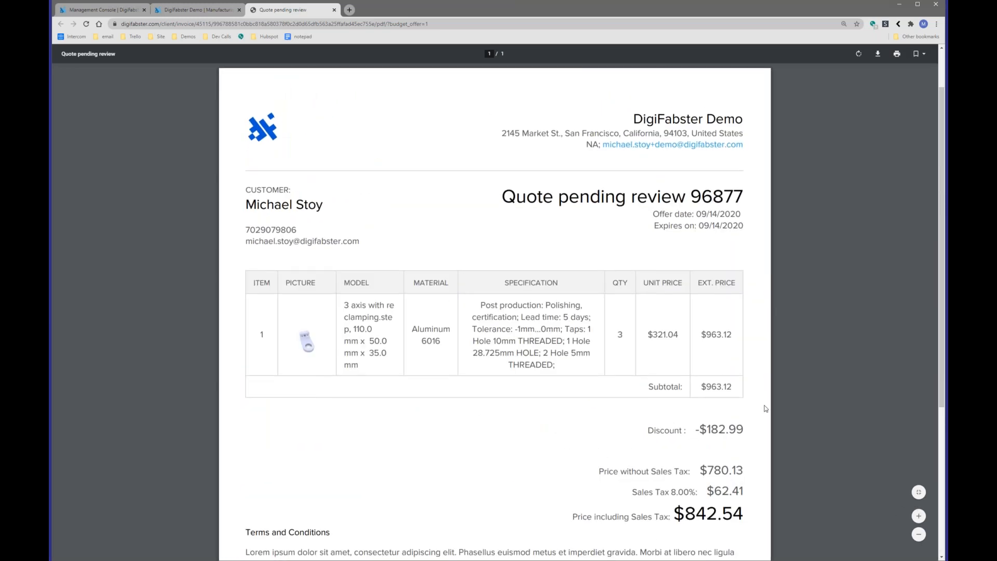
scroll(751, 388, down, 5)
scroll(722, 382, up, 5)
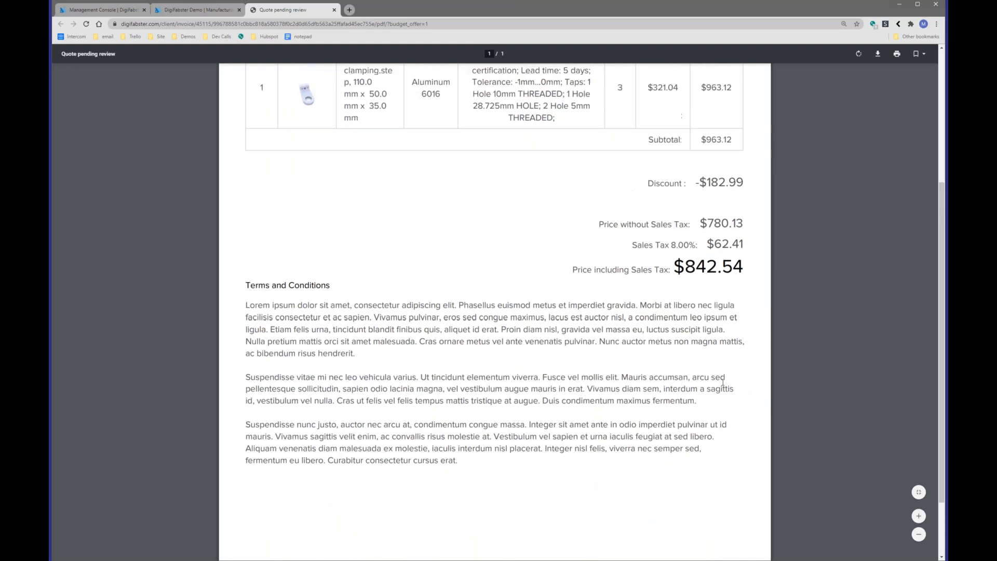
- Return to the order summary, submit the order for review, and look over the submitted quote page
click(194, 10)
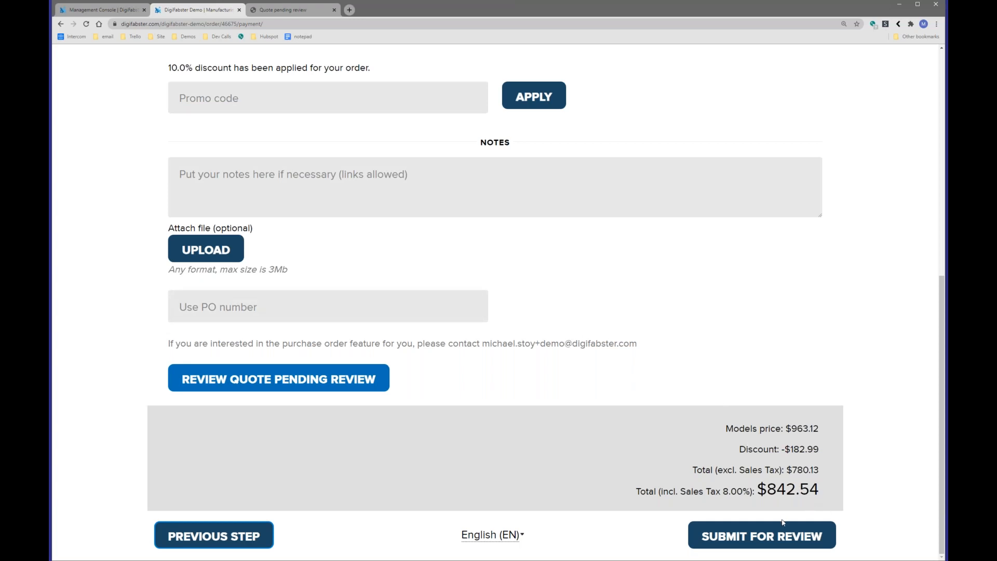
click(774, 541)
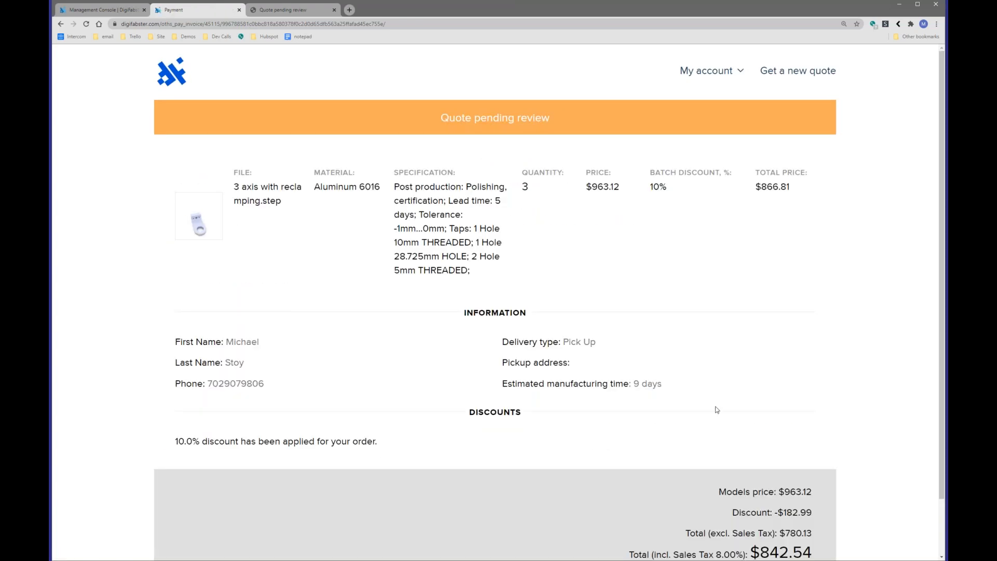
scroll(715, 413, down, 3)
- Switch to the management console and open the newly submitted order from the orders list
click(96, 10)
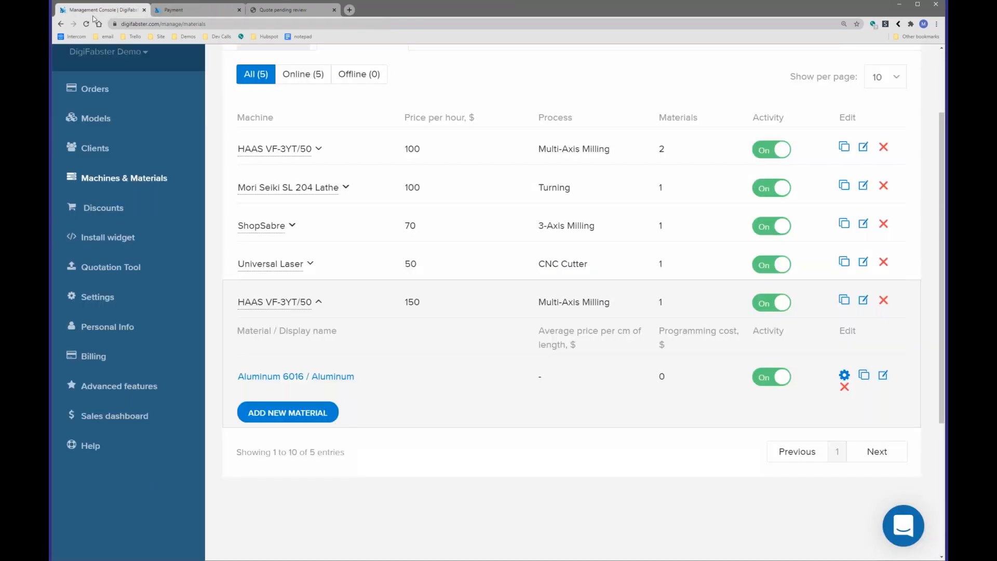
click(138, 91)
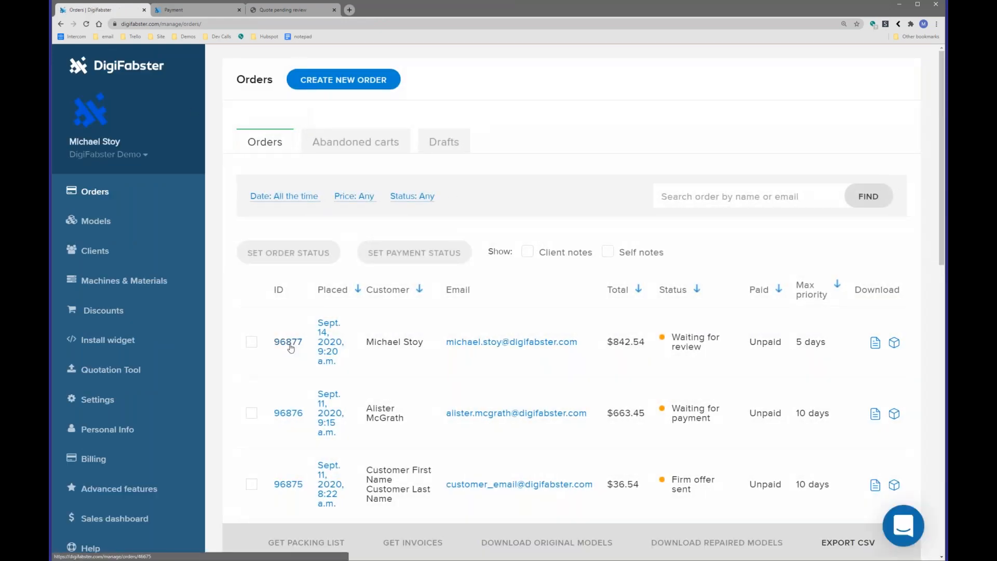
click(289, 343)
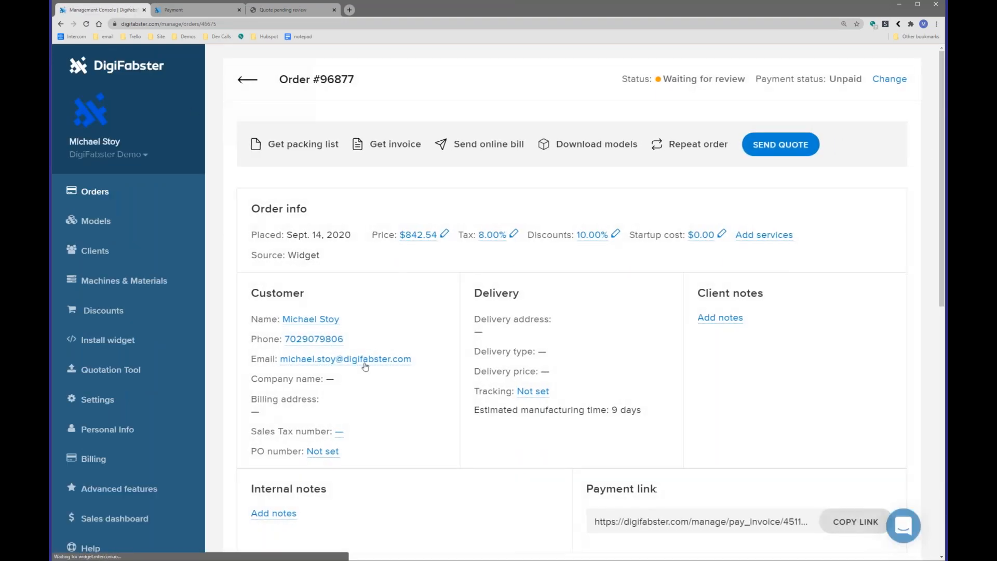
- Set the manufacturing price of the 3 axis with reclamping.step part to $150 and send the quote to the customer
scroll(365, 366, down, 8)
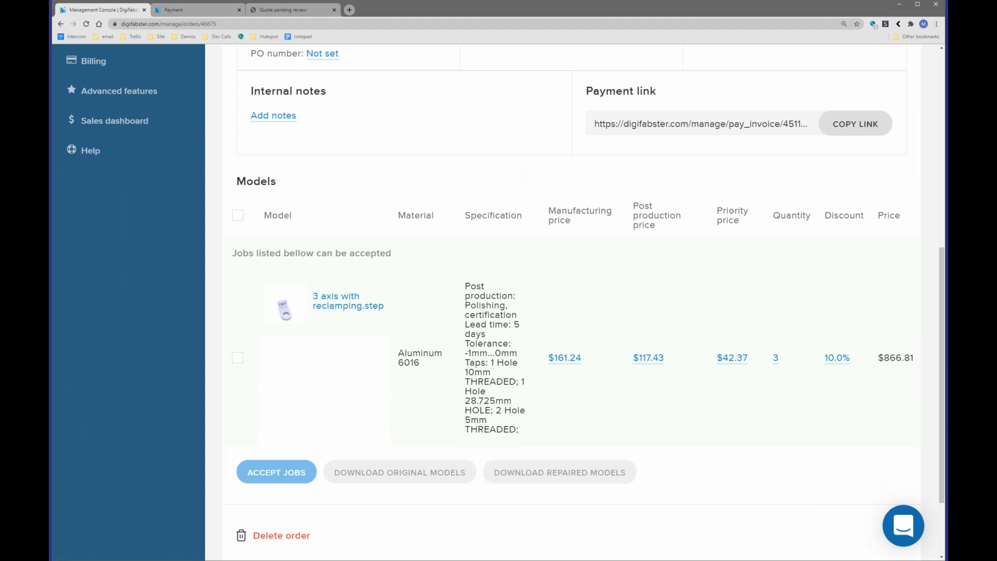
click(575, 364)
click(522, 432)
text(150)
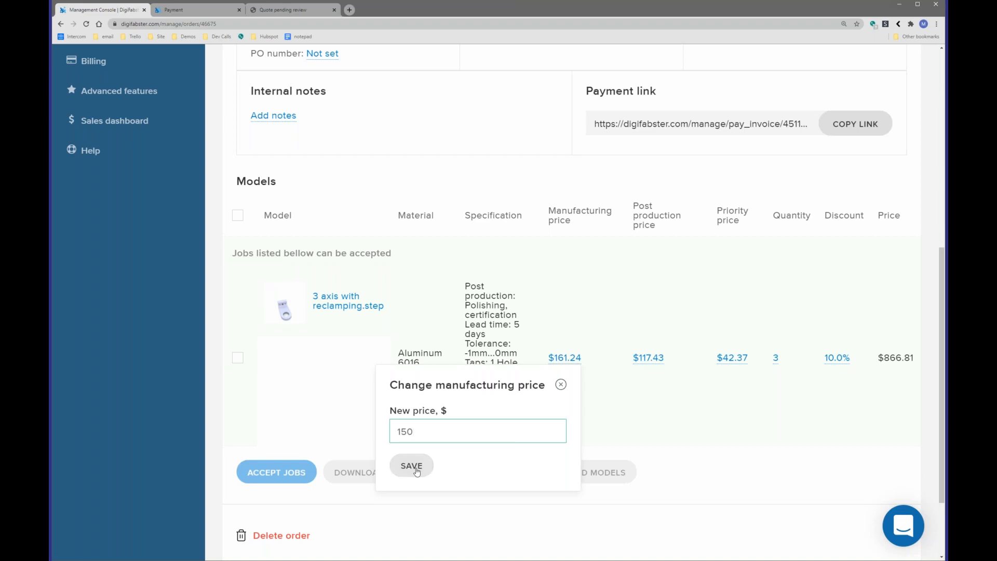
click(417, 466)
scroll(774, 387, up, 7)
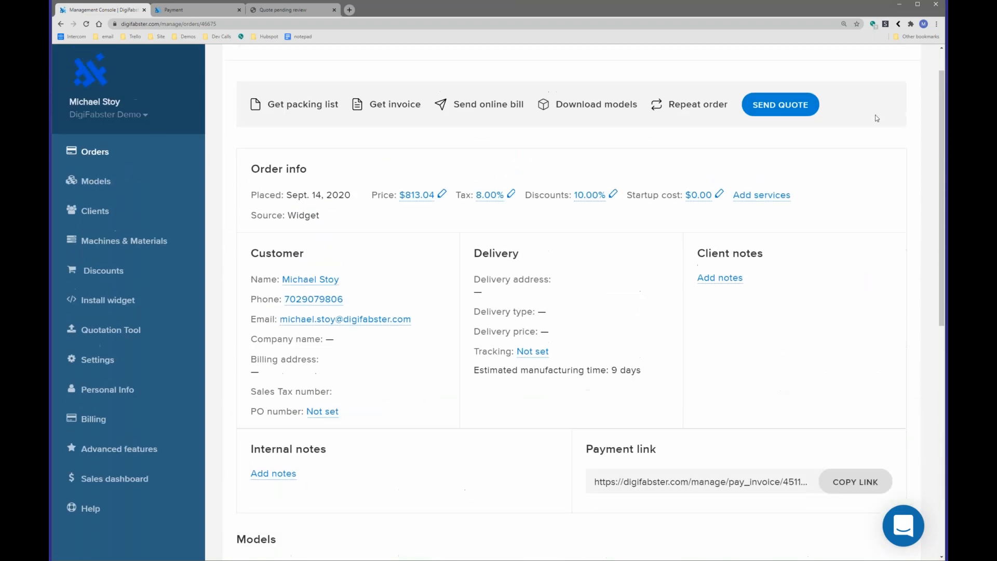
click(806, 106)
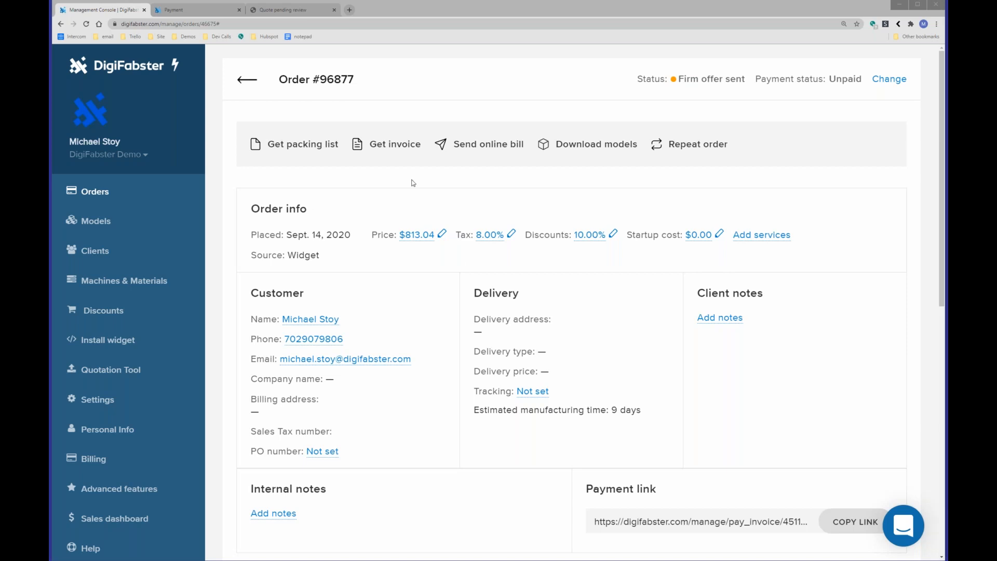
- Revisit the customer quote pages, open a support chat conversation from the order page, and close the chat
click(295, 7)
click(192, 10)
click(105, 10)
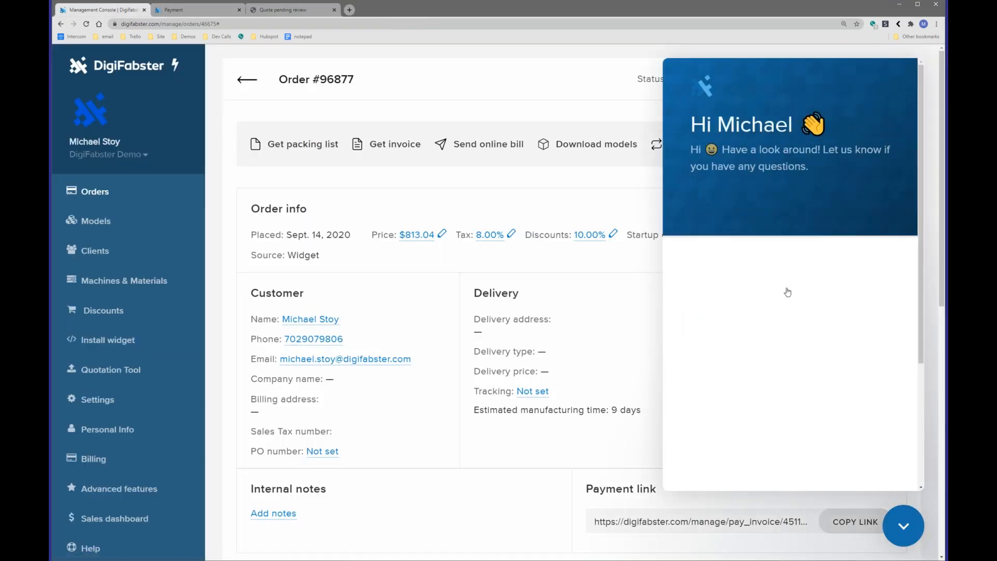
click(782, 308)
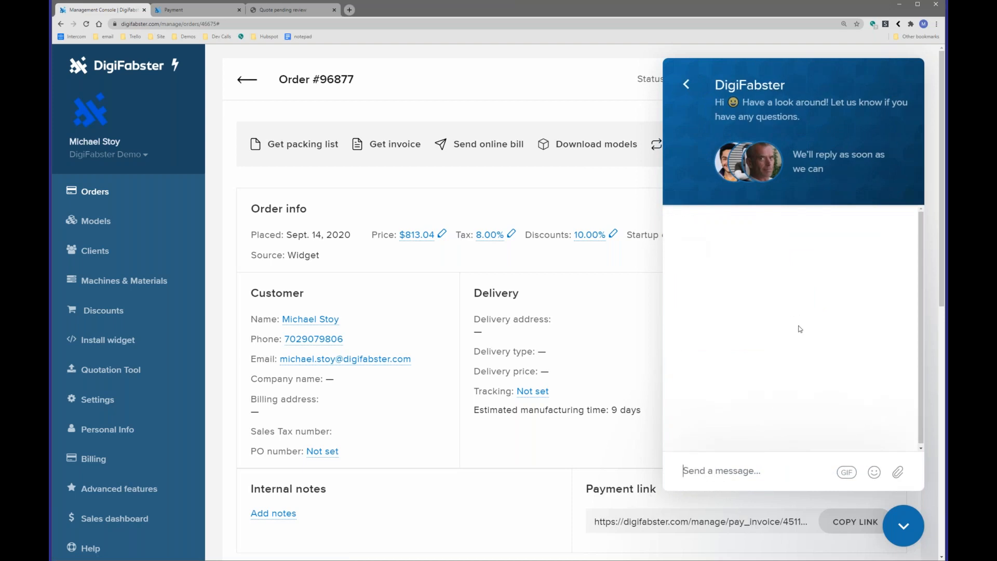
click(904, 524)
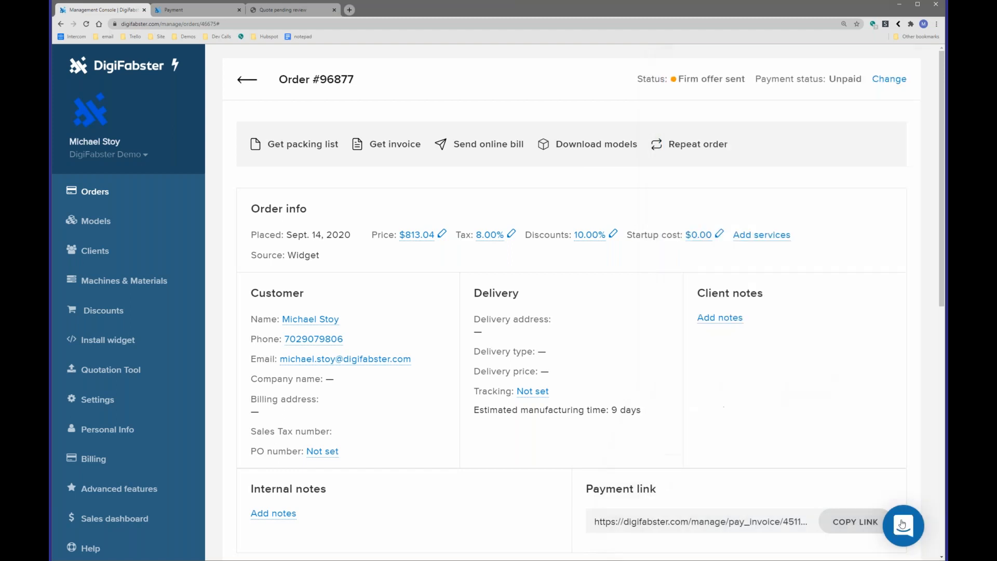